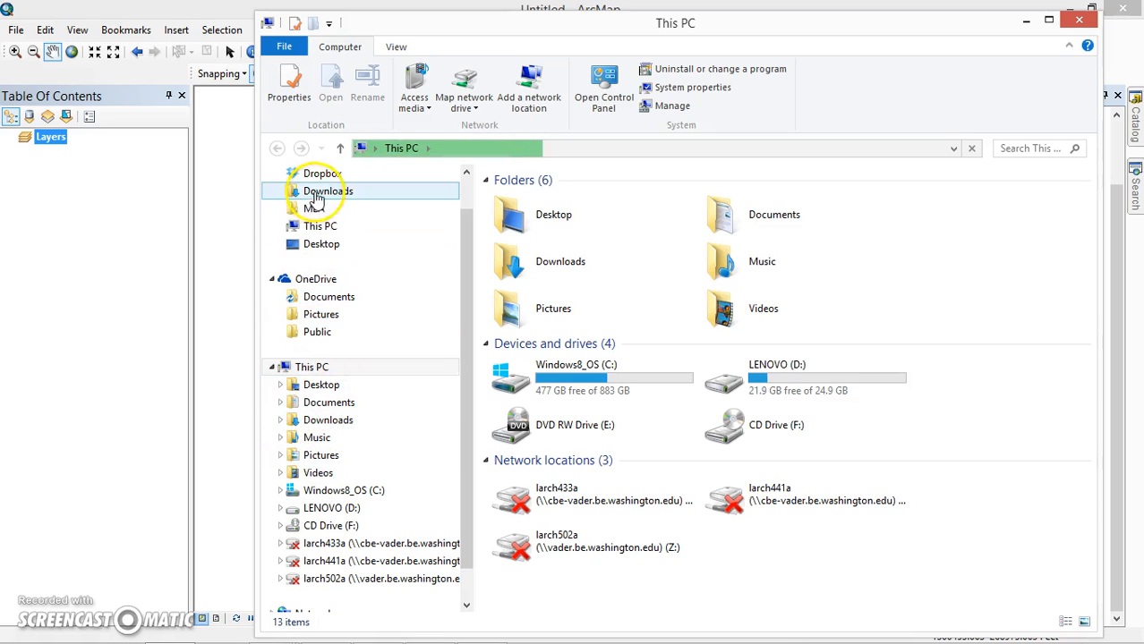
# Open the GIS_data folder inside MLA > LA303_spring_2015 in File Explorer.
pyautogui.click(299, 210)
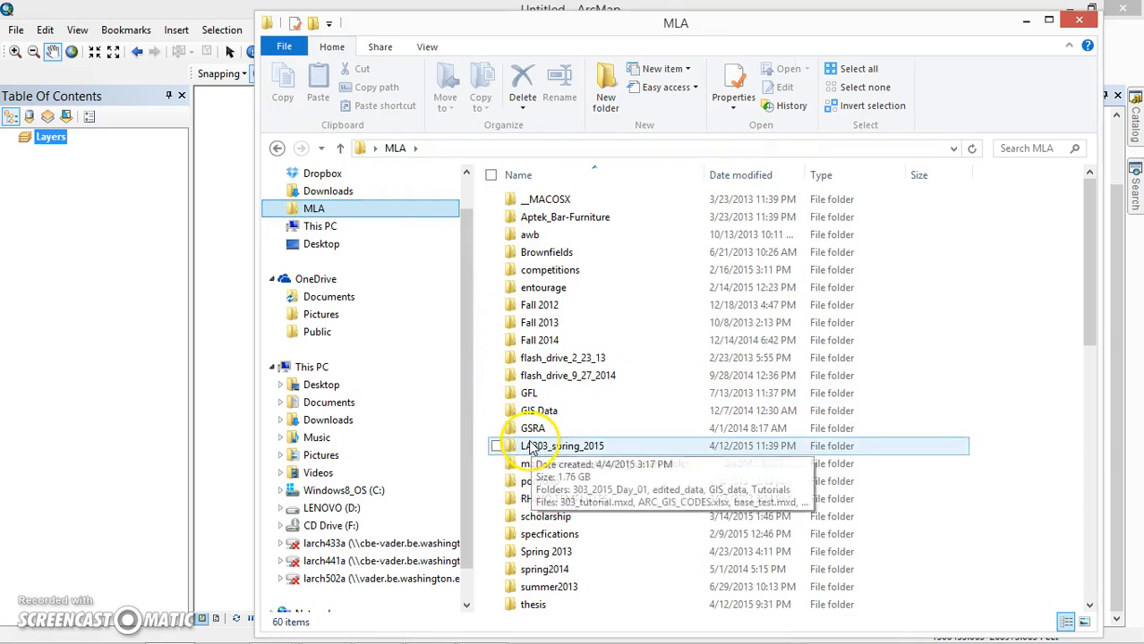
pyautogui.doubleClick(528, 445)
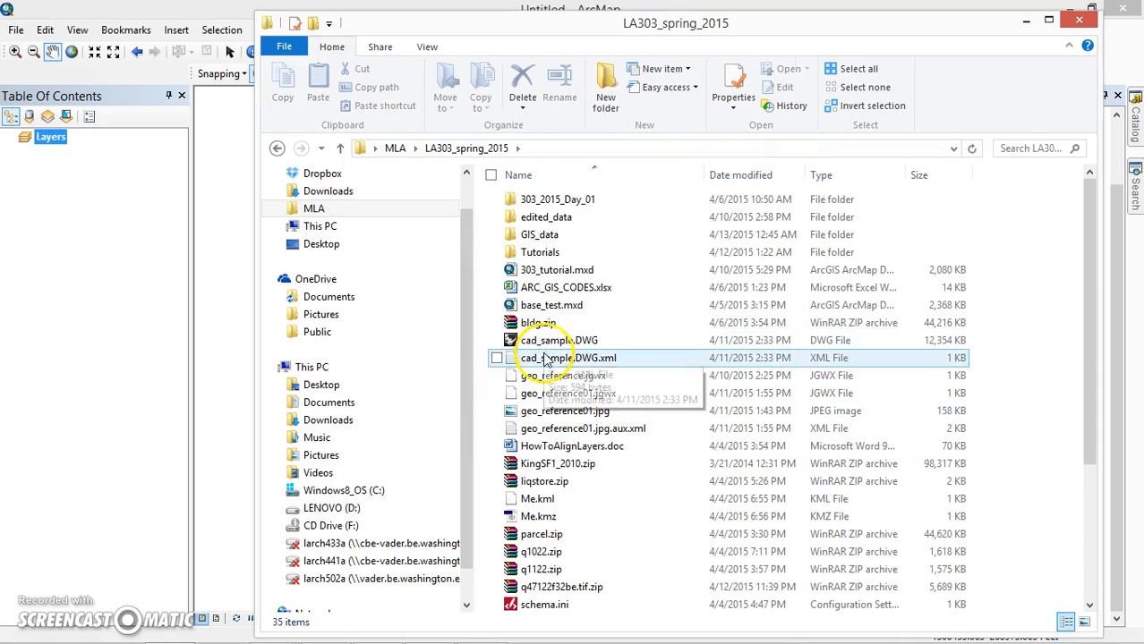
pyautogui.click(539, 238)
pyautogui.doubleClick(539, 238)
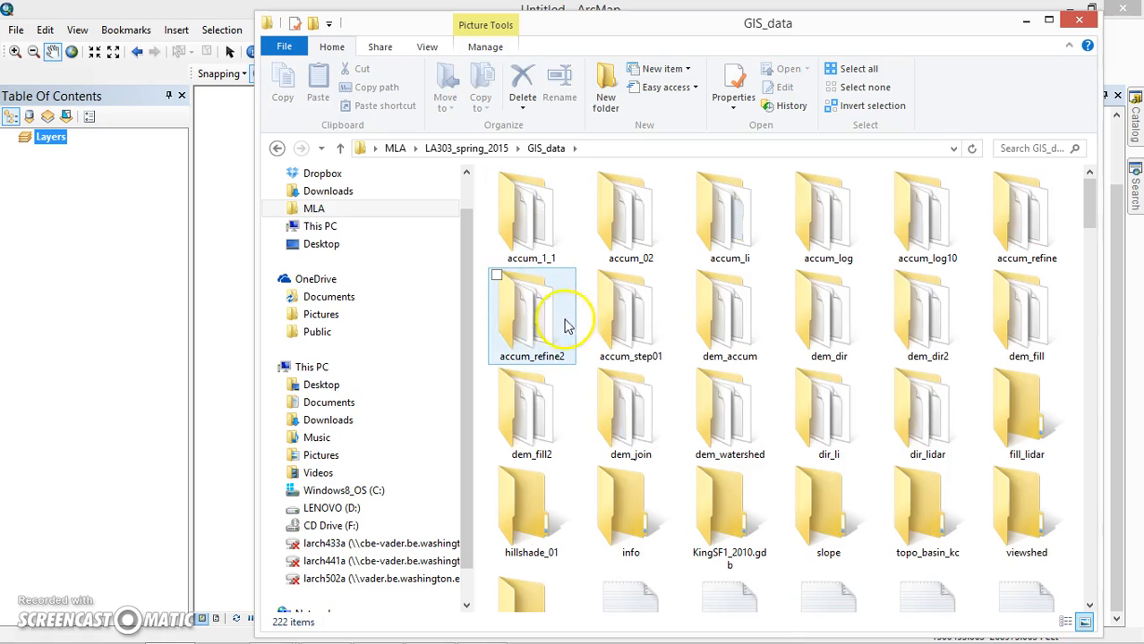
# Sort the contents of the GIS_data folder by file type and locate the census reference PDF.
pyautogui.scroll(-10, 576, 341)
pyautogui.scroll(-15, 575, 341)
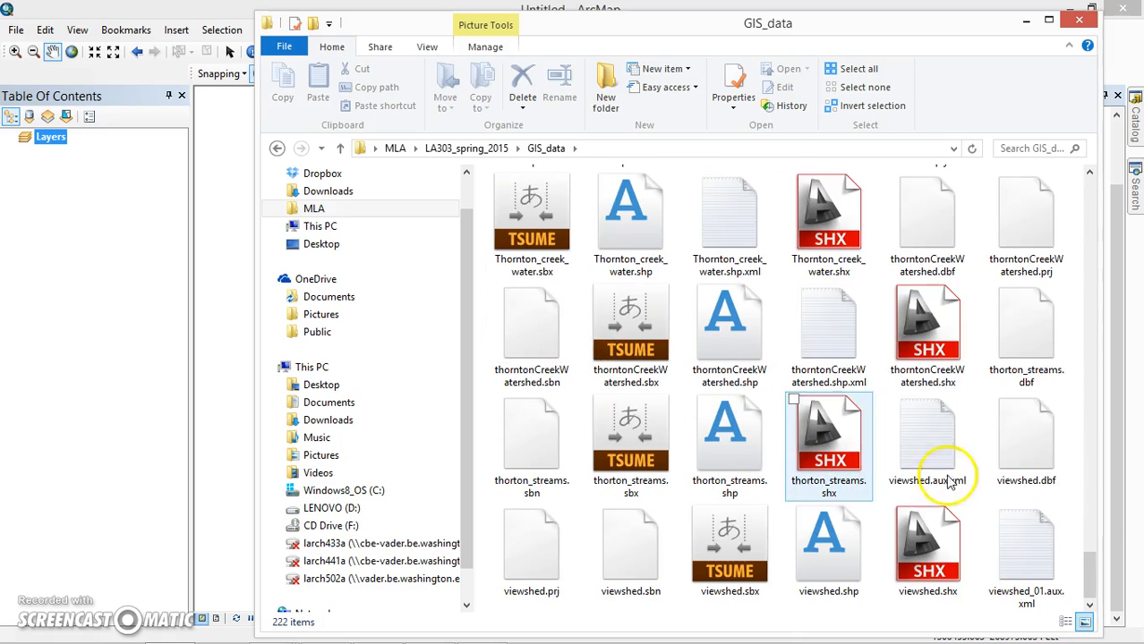
pyautogui.rightClick(1068, 504)
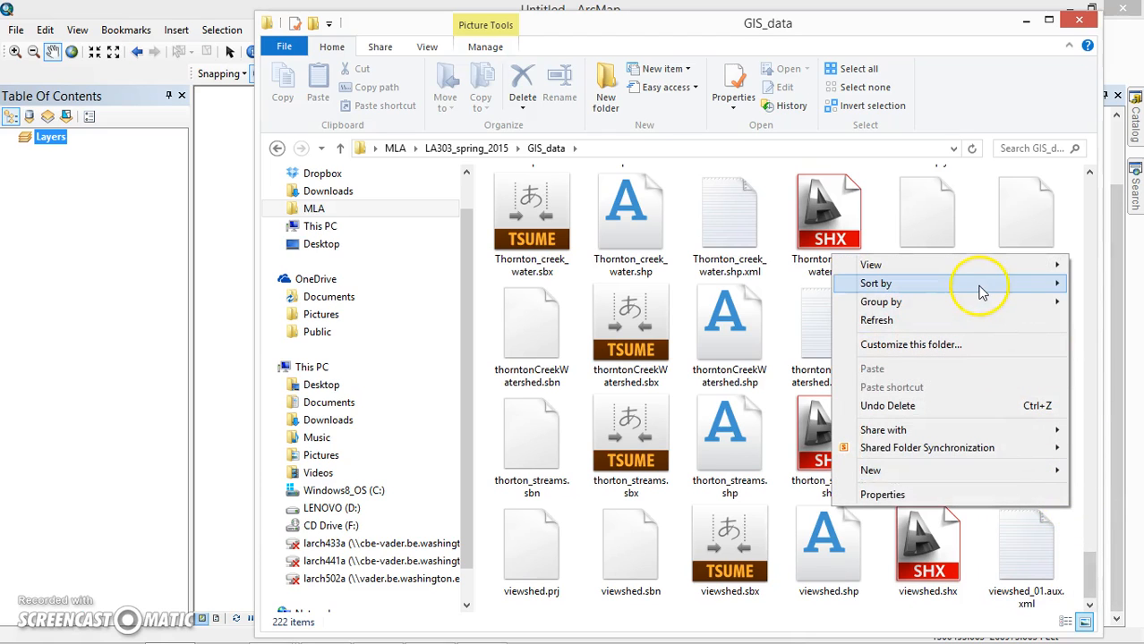
pyautogui.moveTo(947, 290)
pyautogui.click(791, 320)
pyautogui.scroll(-5, 783, 375)
pyautogui.scroll(3, 779, 405)
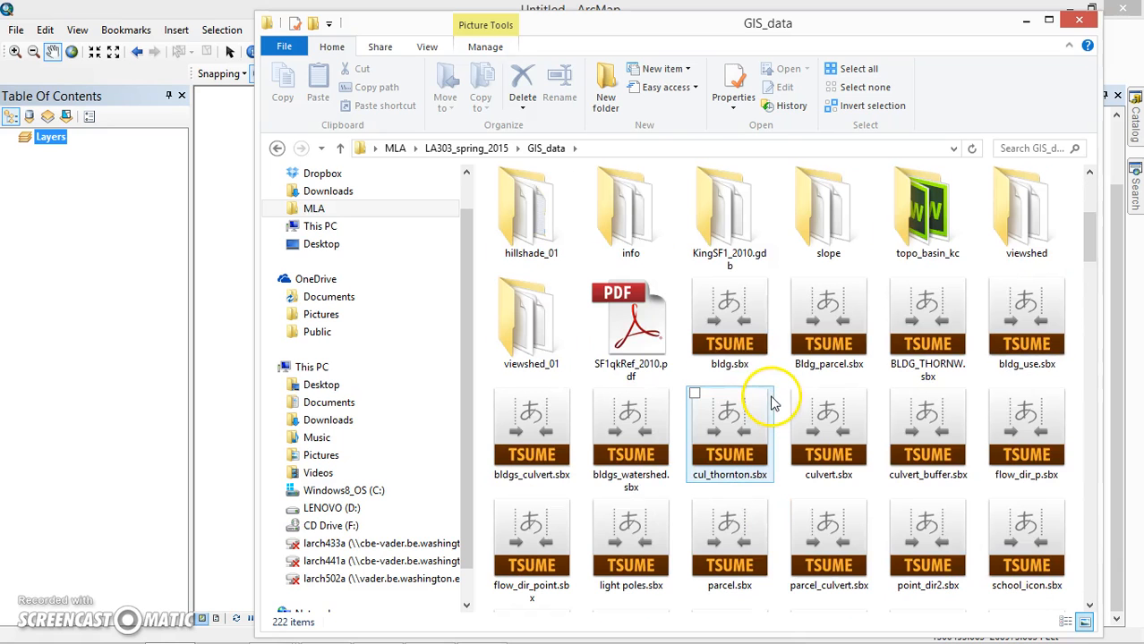
# Open SF1qkRef_2010.pdf from the GIS_data folder with Adobe Acrobat.
pyautogui.click(633, 352)
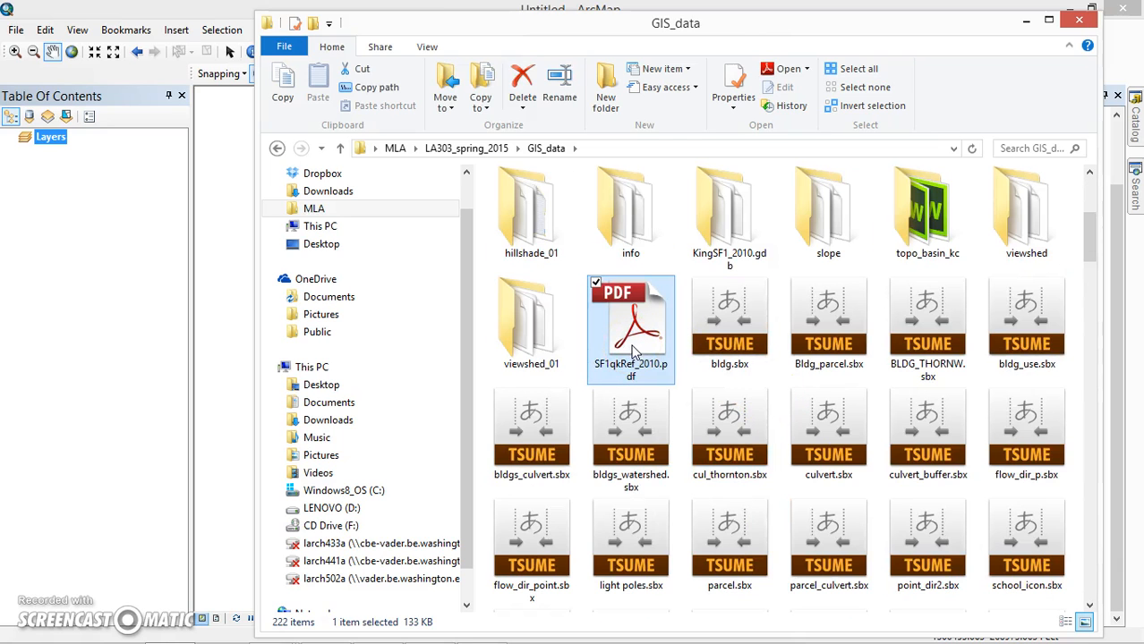
pyautogui.rightClick(632, 349)
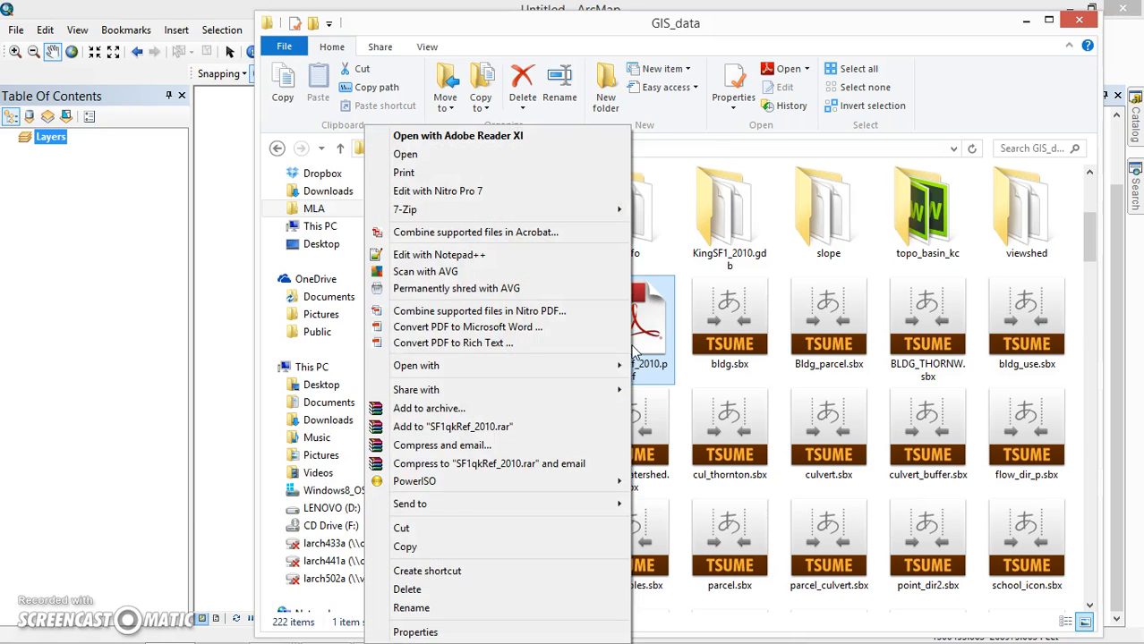
pyautogui.moveTo(600, 366)
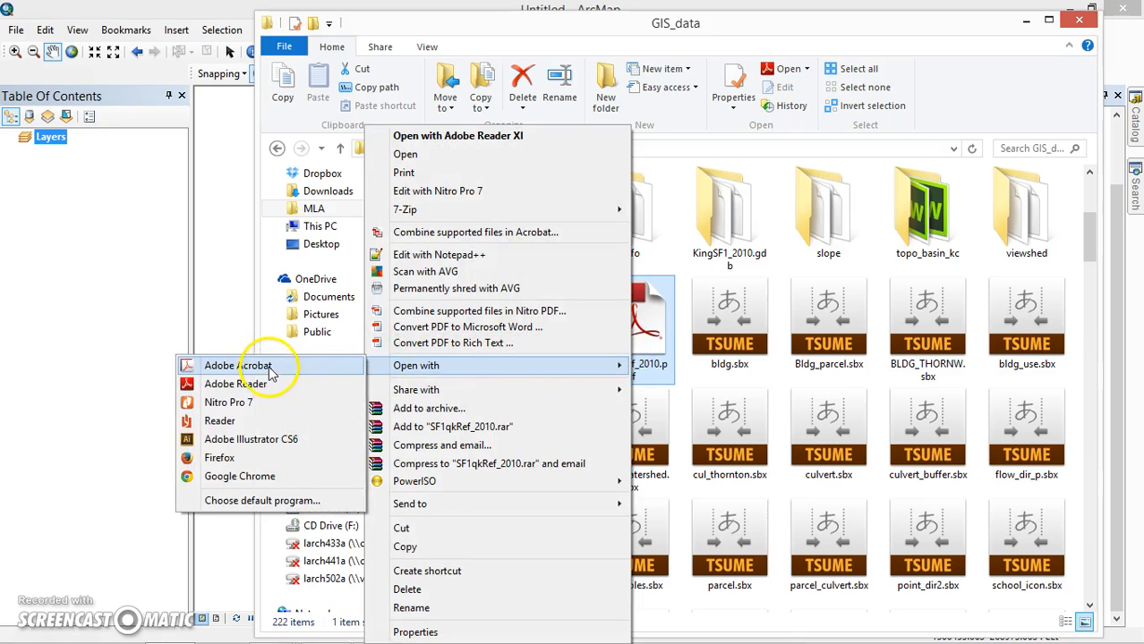
pyautogui.click(234, 366)
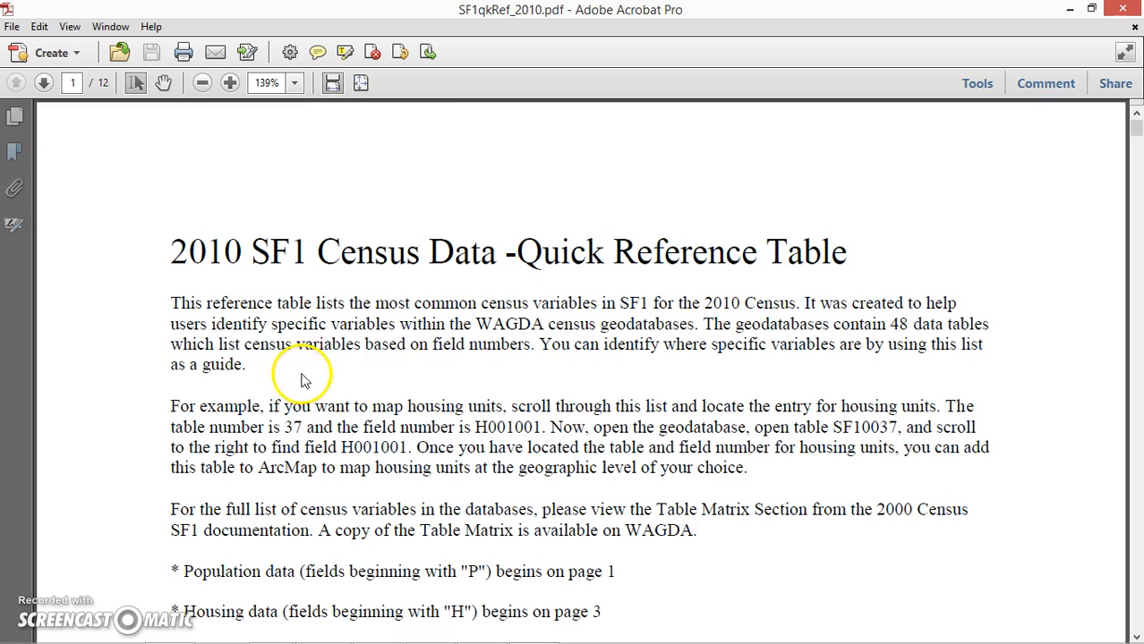
# Read the 2010 SF1 census reference's introduction and total population entry for table and field numbers, and return to ArcMap.
pyautogui.scroll(-4, 455, 370)
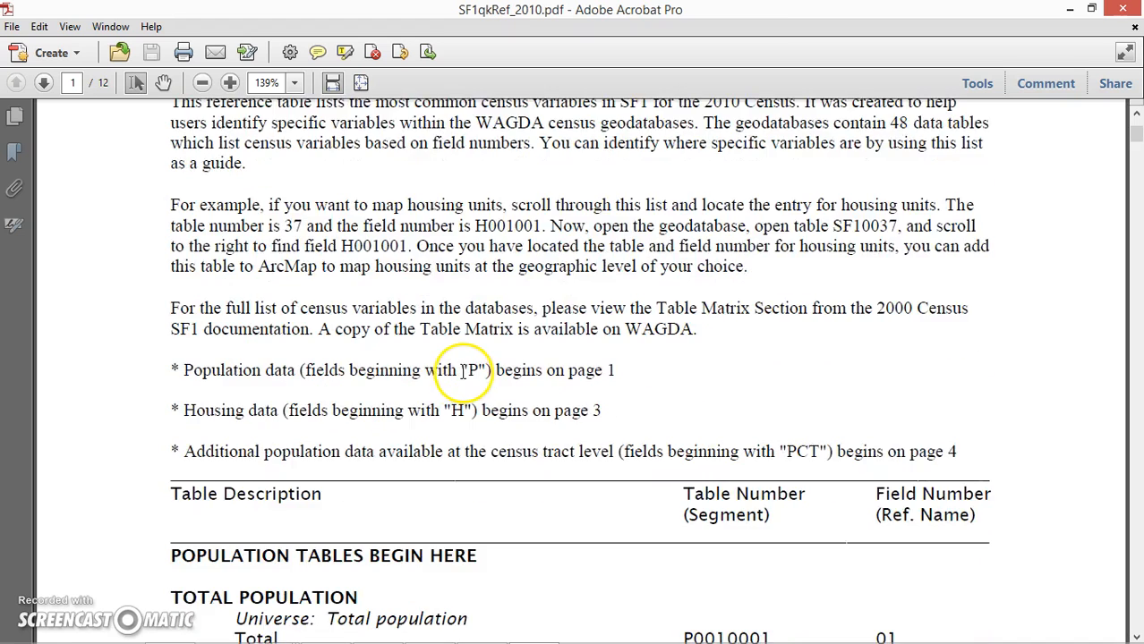
pyautogui.scroll(-2, 463, 376)
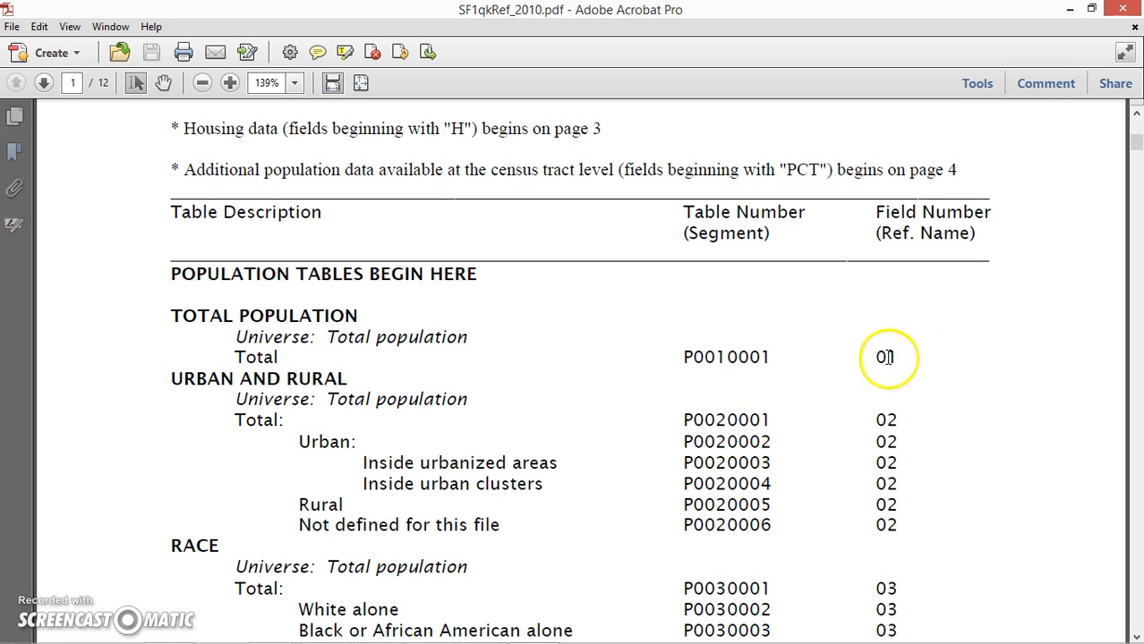
pyautogui.click(1070, 11)
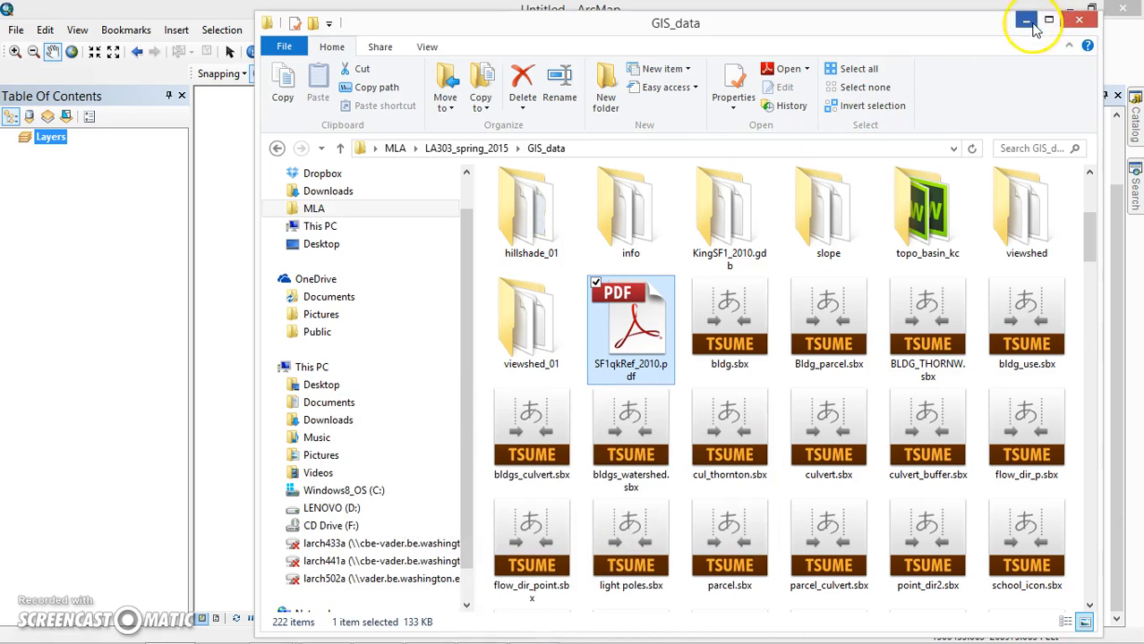
pyautogui.click(1074, 22)
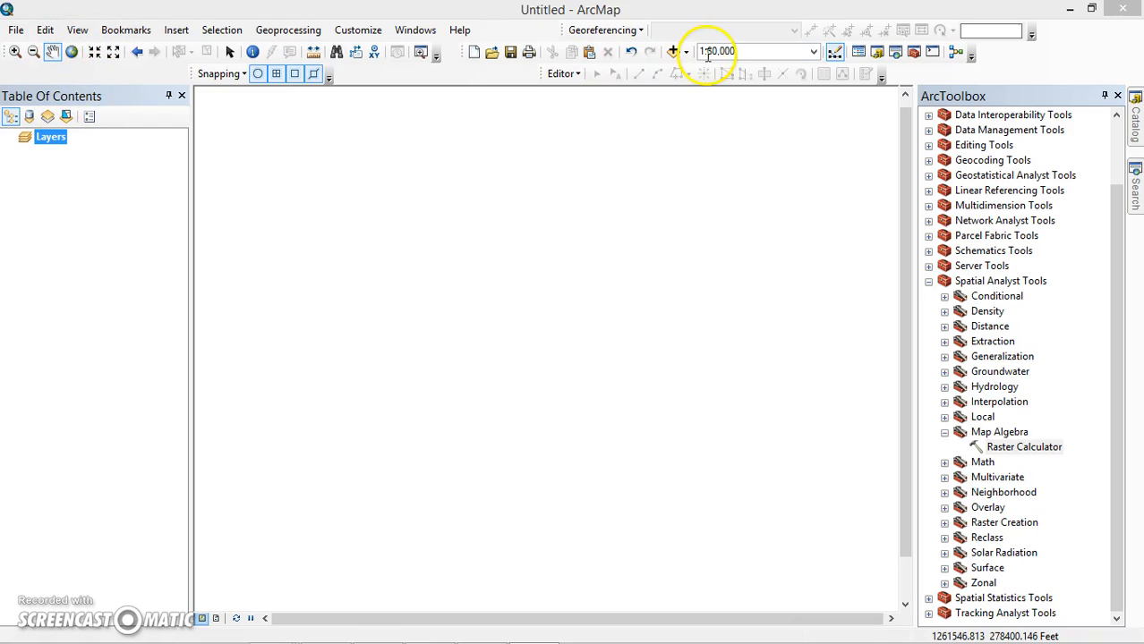
# Check the coordinate system and display units of the Layers data frame in its properties.
pyautogui.rightClick(47, 138)
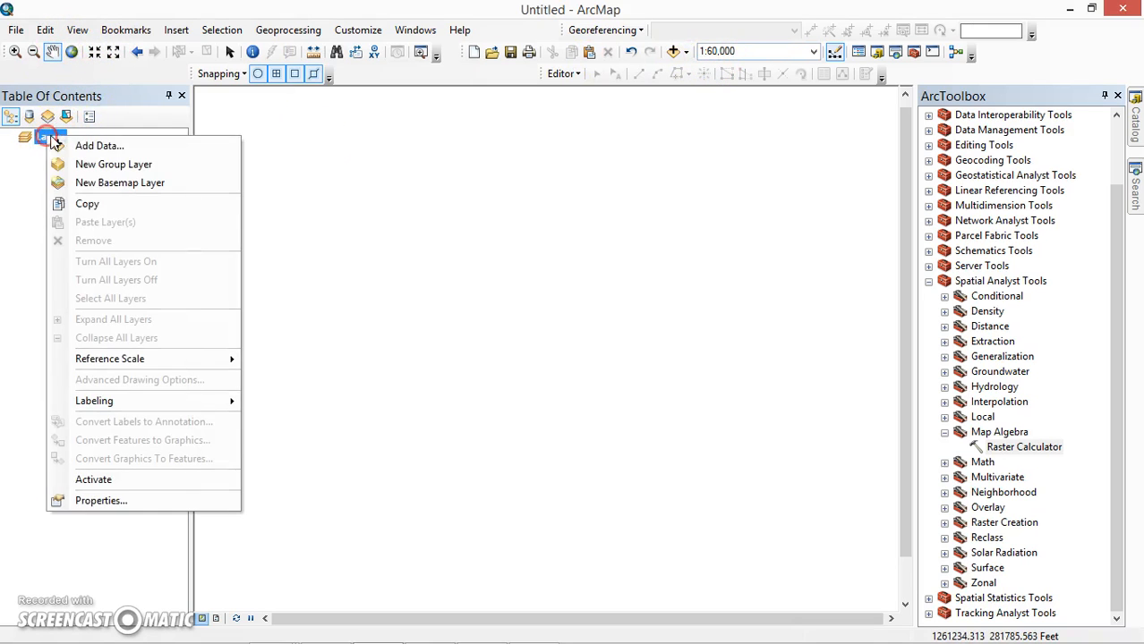
pyautogui.click(126, 500)
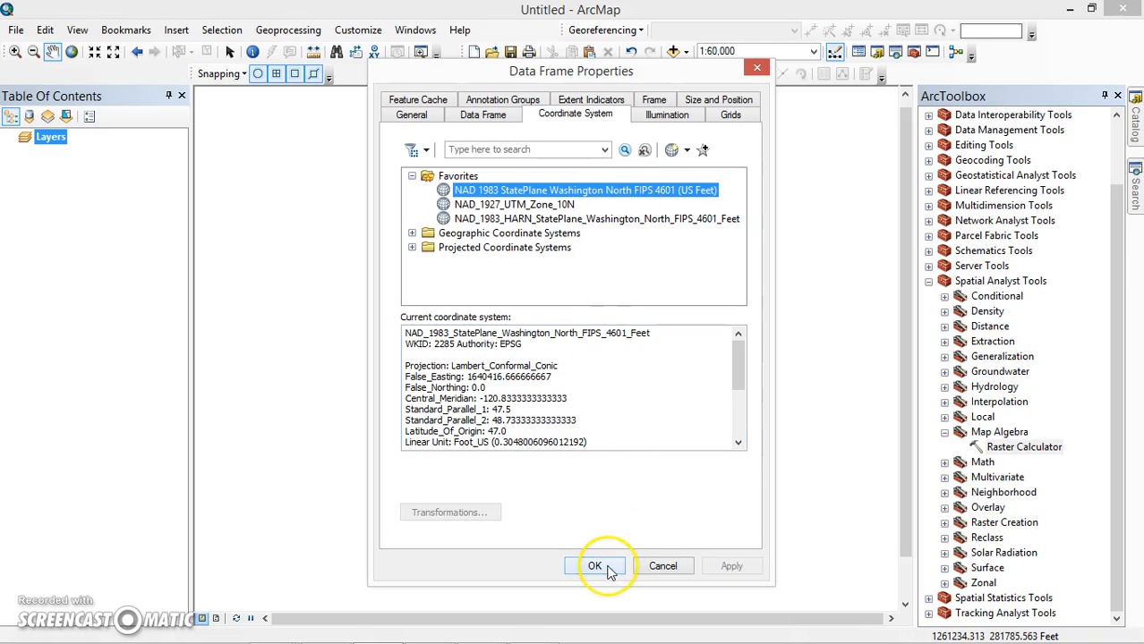
pyautogui.click(413, 116)
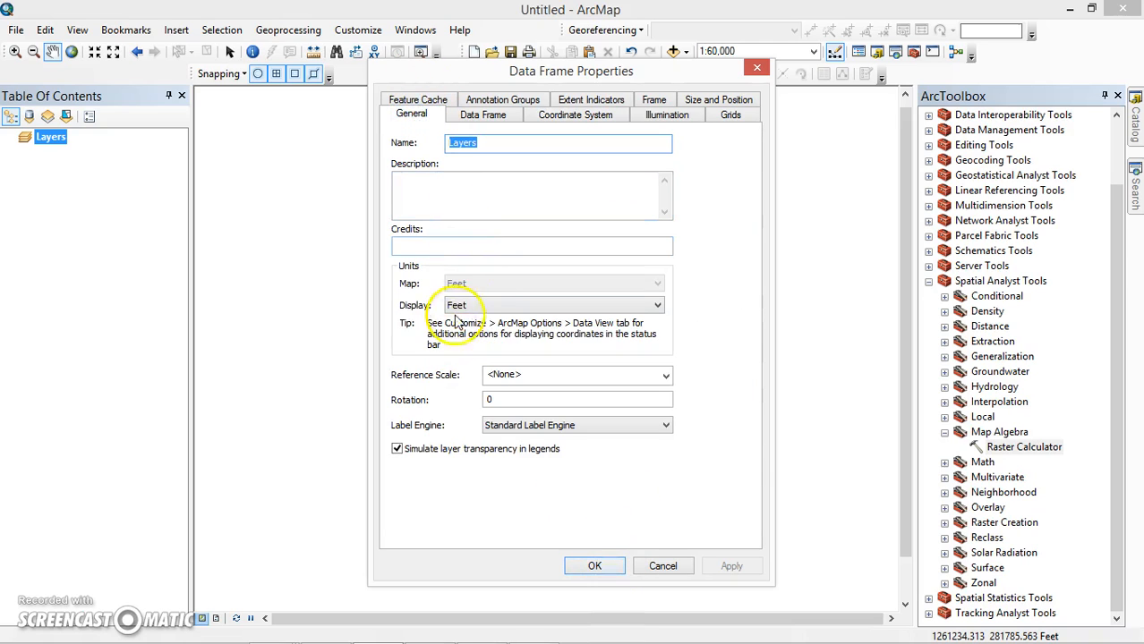
pyautogui.click(597, 568)
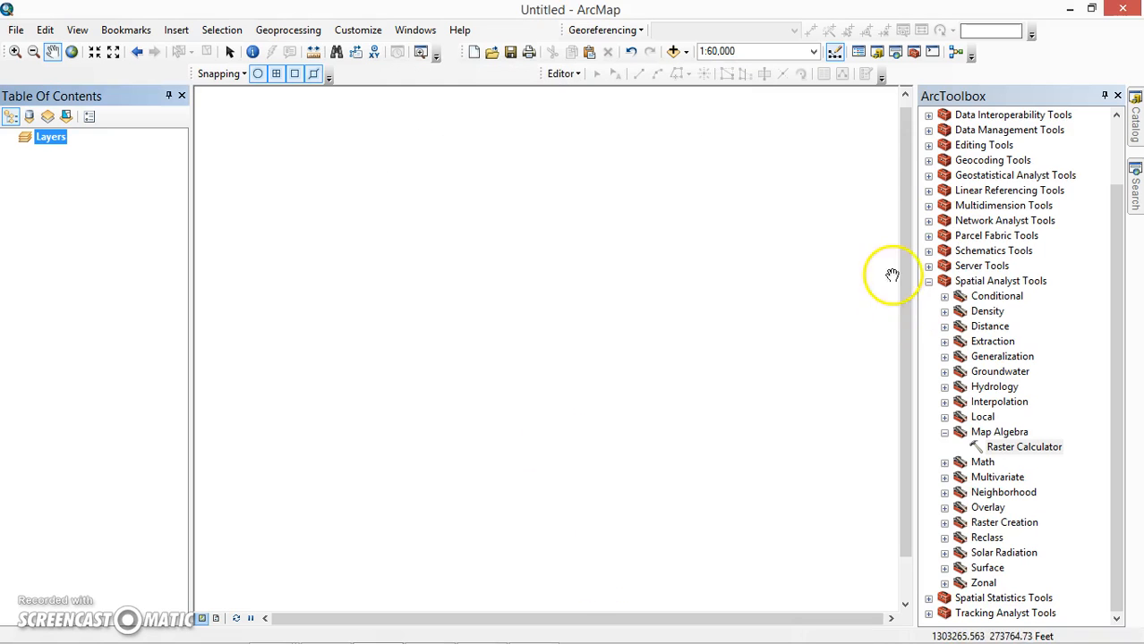
# Add the King_Block feature class from KingSF1_2010.gdb in GIS_data to the map.
pyautogui.click(1134, 135)
pyautogui.moveTo(1109, 231)
pyautogui.mouseDown()
pyautogui.moveTo(1113, 317)
pyautogui.moveTo(1113, 224)
pyautogui.mouseUp()
pyautogui.click(867, 243)
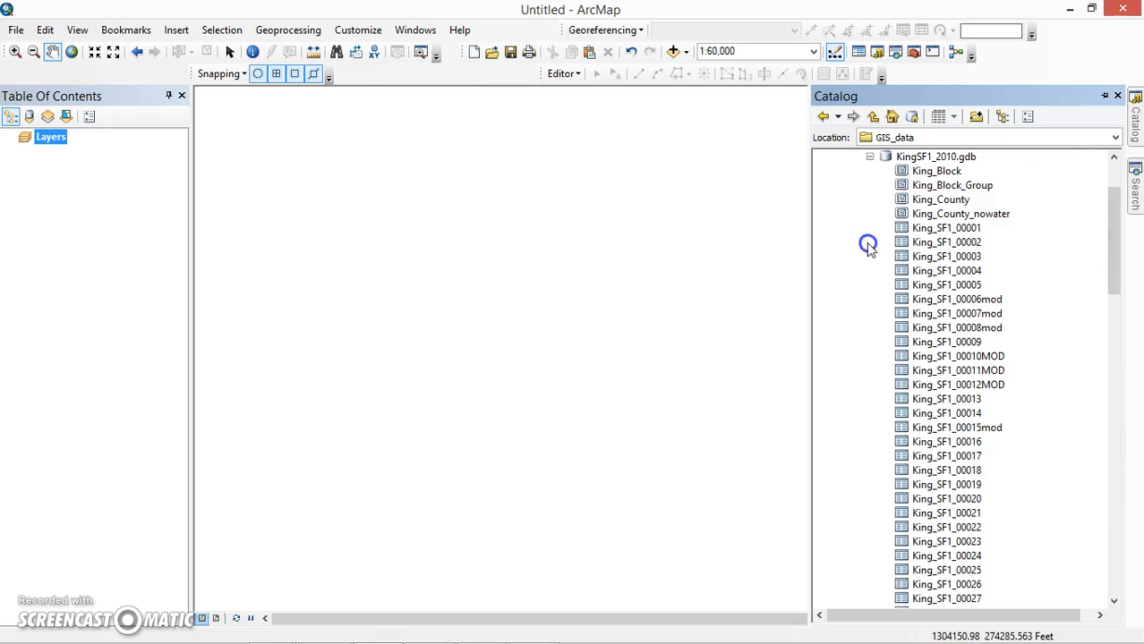
pyautogui.scroll(3, 877, 240)
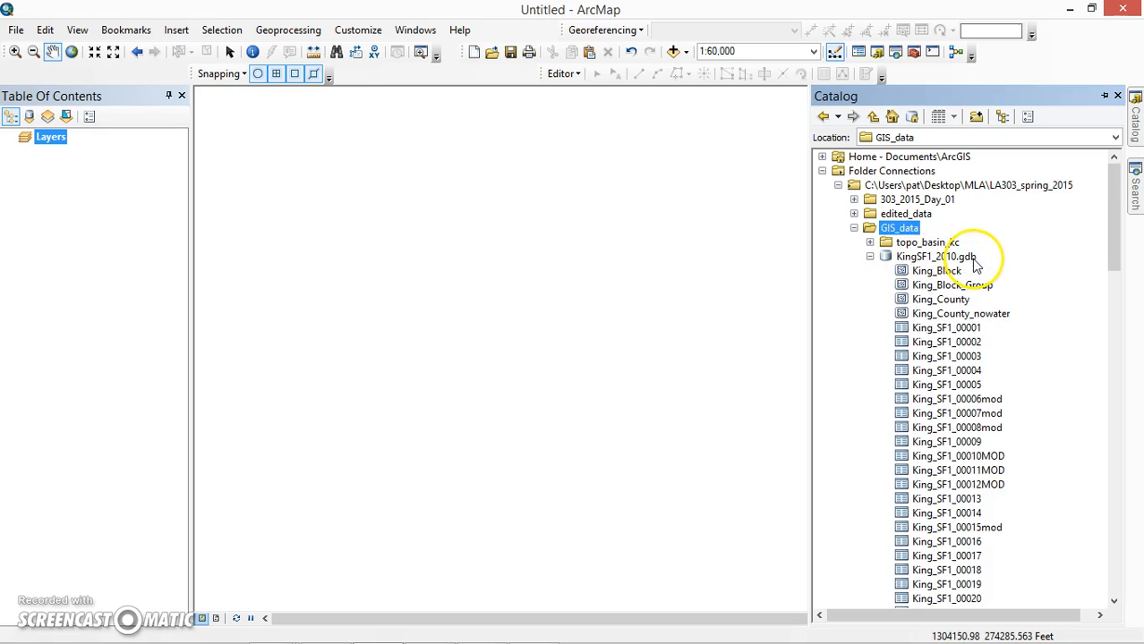
pyautogui.moveTo(1114, 221); pyautogui.dragTo(1129, 174)
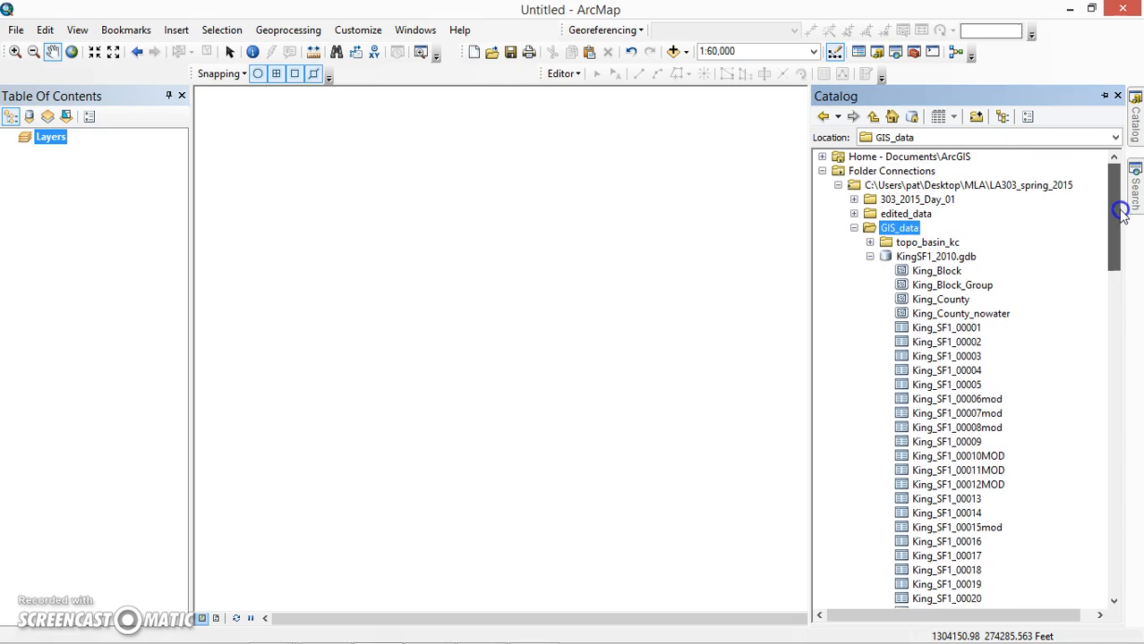
pyautogui.click(942, 272)
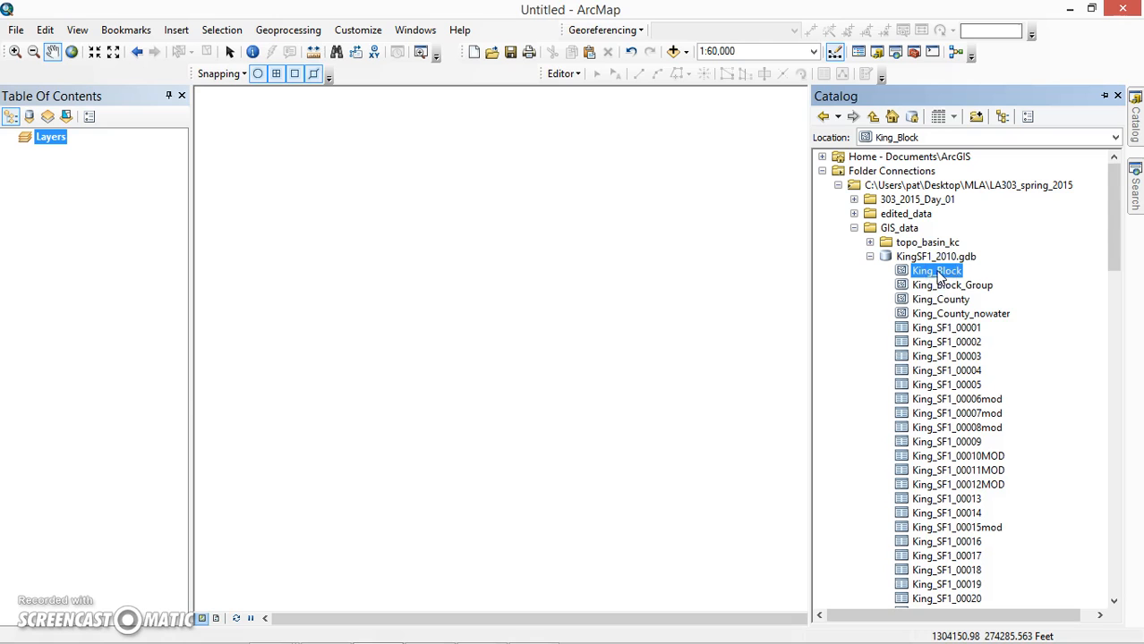
pyautogui.moveTo(945, 274); pyautogui.dragTo(114, 220)
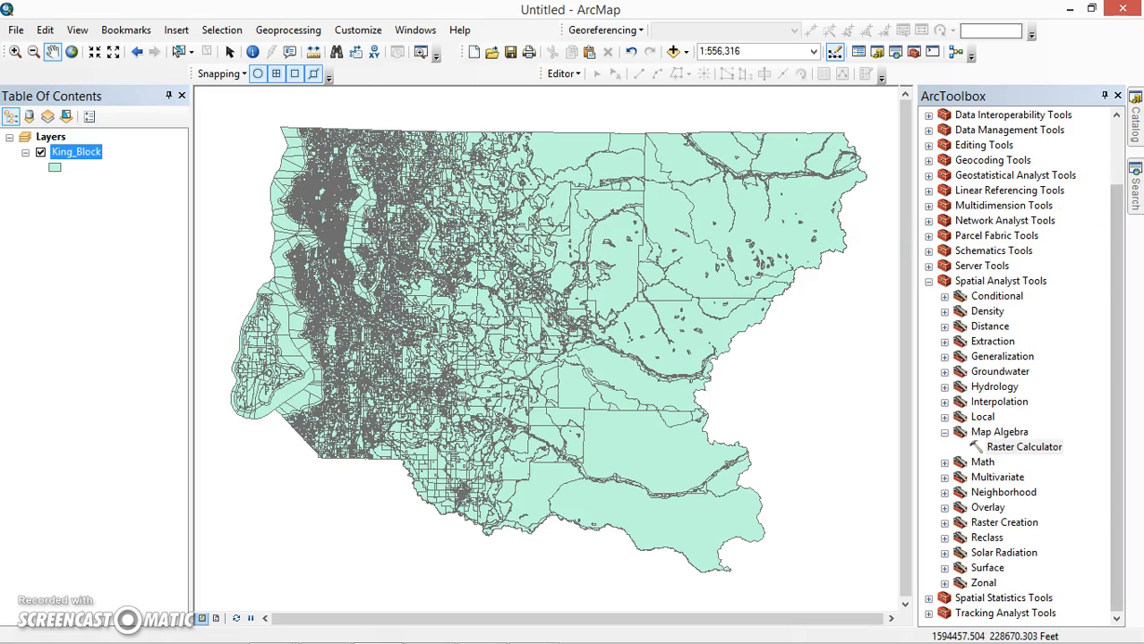
# Add thorntonCreekWatershed.shp from GIS_data to the map and place its layer above King_Block.
pyautogui.moveTo(1133, 130)
pyautogui.moveTo(1116, 215); pyautogui.dragTo(1117, 548)
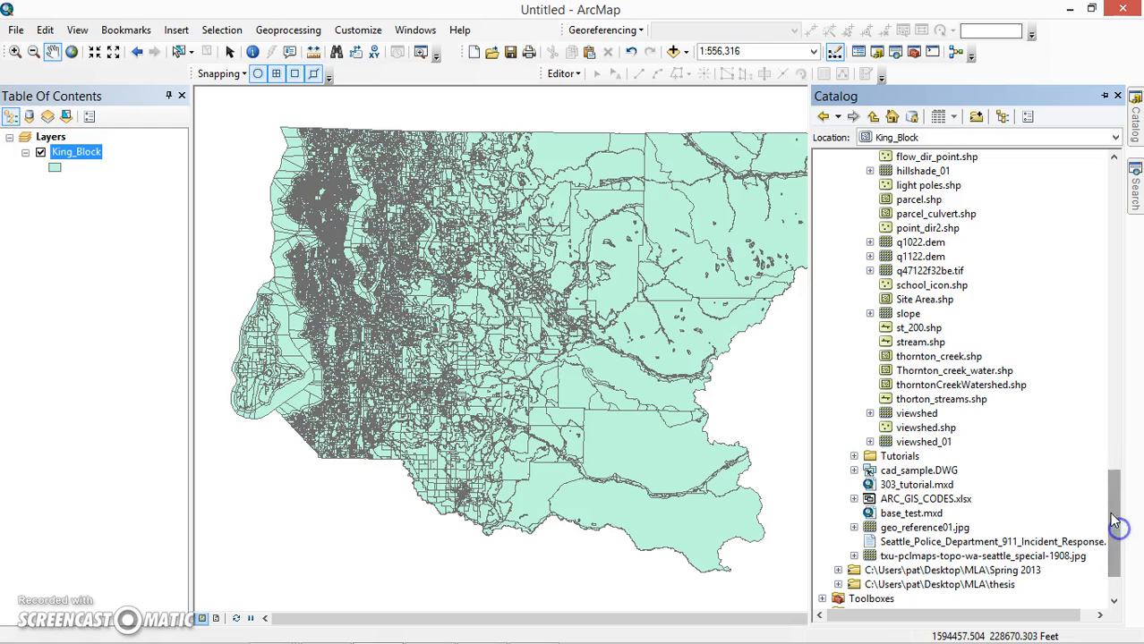
pyautogui.click(952, 385)
pyautogui.moveTo(956, 385); pyautogui.dragTo(126, 258)
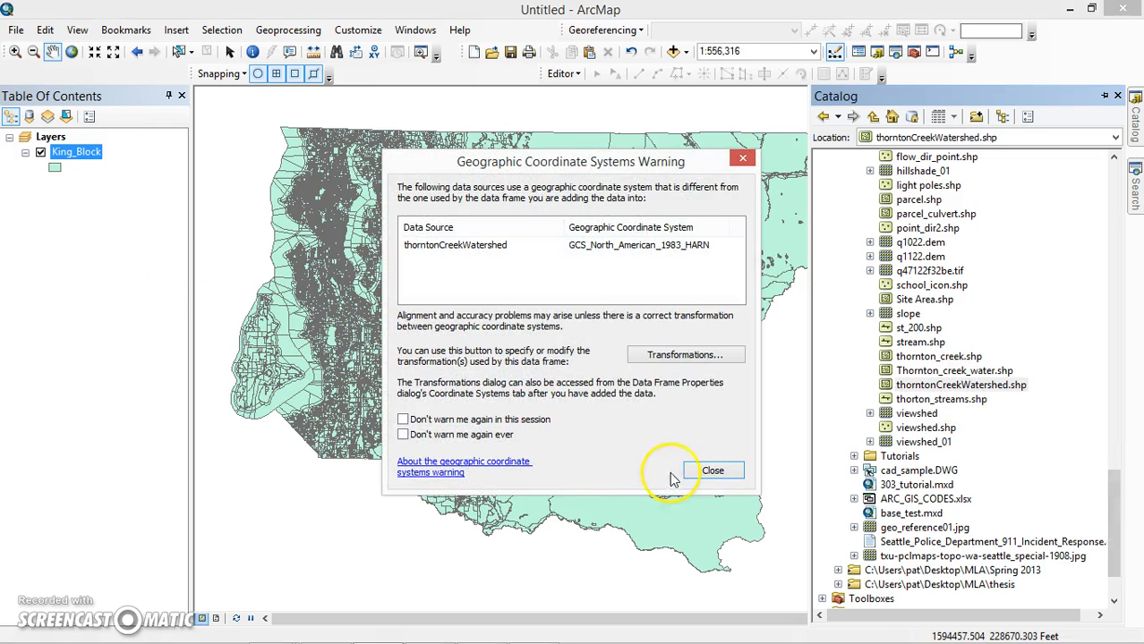
pyautogui.click(712, 471)
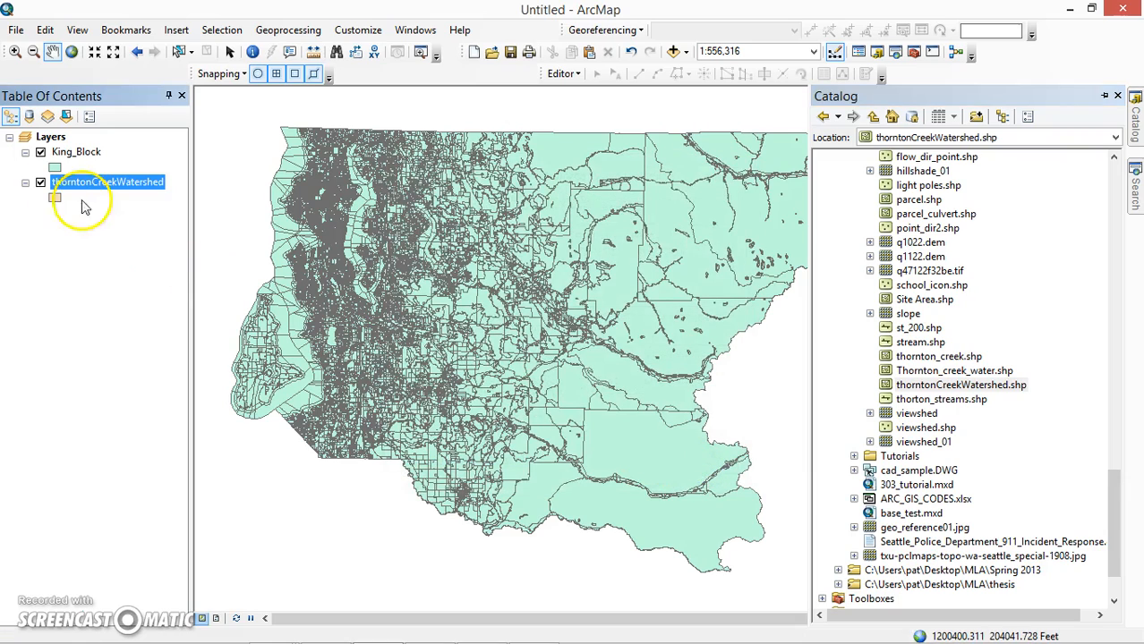
pyautogui.moveTo(55, 182); pyautogui.dragTo(64, 150)
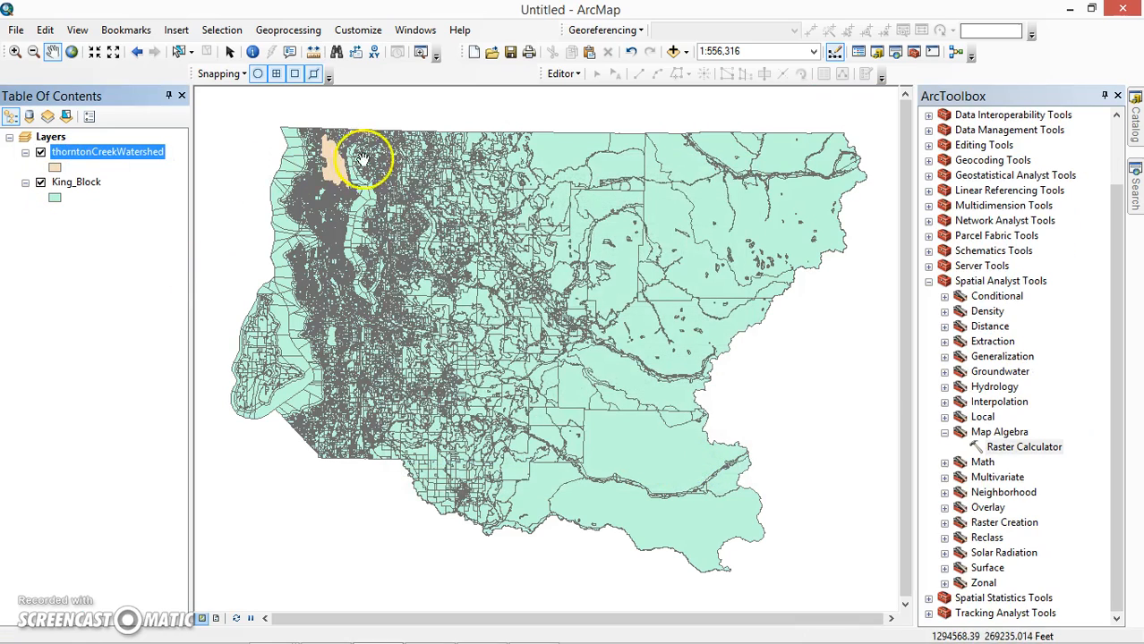
# Select by location the King_Block features that intersect the thorntonCreekWatershed source layer.
pyautogui.scroll(-2, 340, 144)
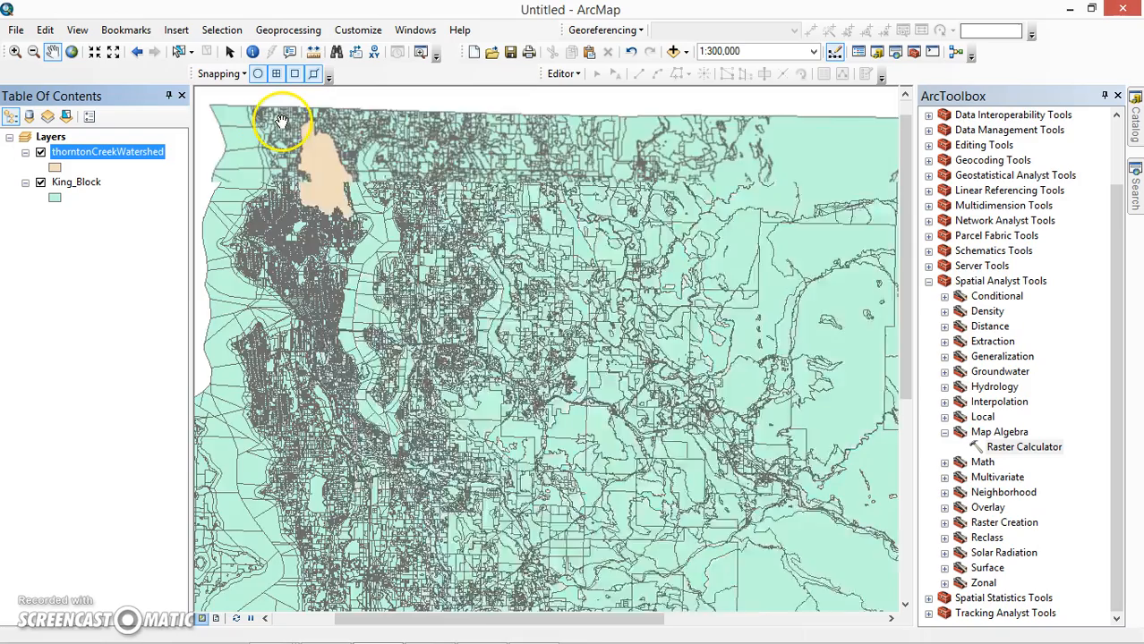
pyautogui.scroll(-3, 283, 123)
pyautogui.moveTo(286, 186); pyautogui.dragTo(354, 258)
pyautogui.click(224, 31)
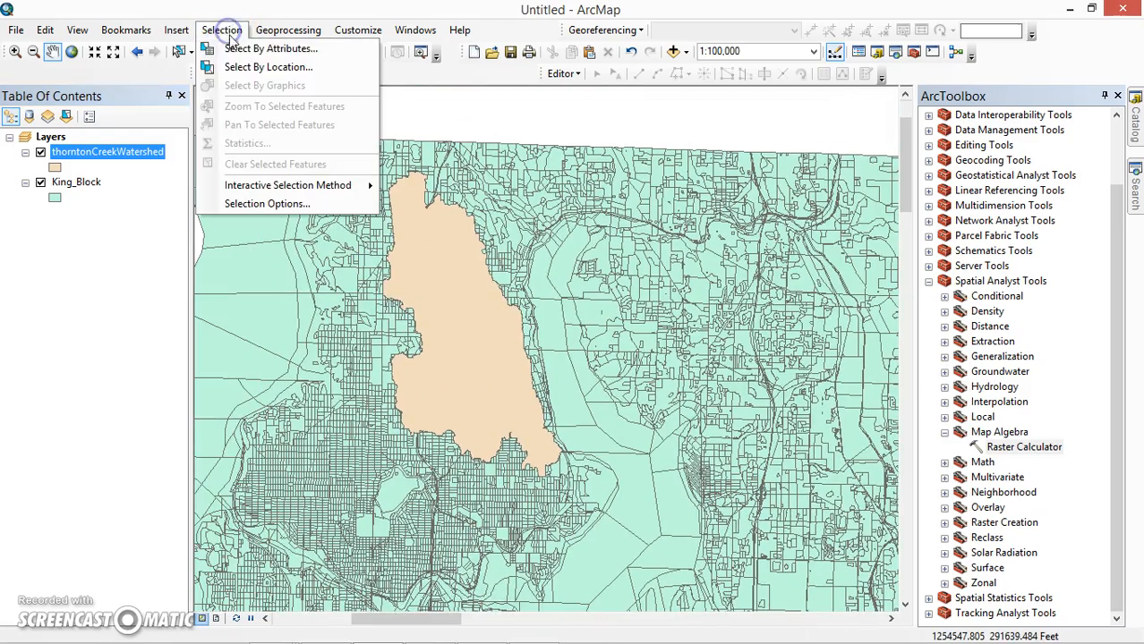
pyautogui.click(238, 68)
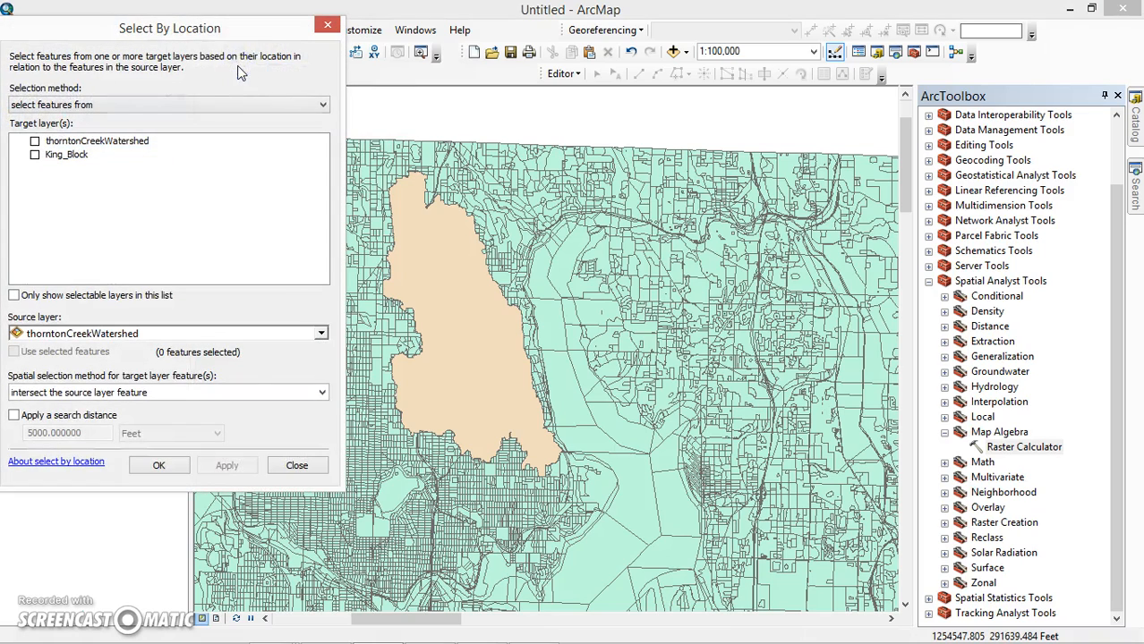
pyautogui.moveTo(222, 31); pyautogui.dragTo(624, 45)
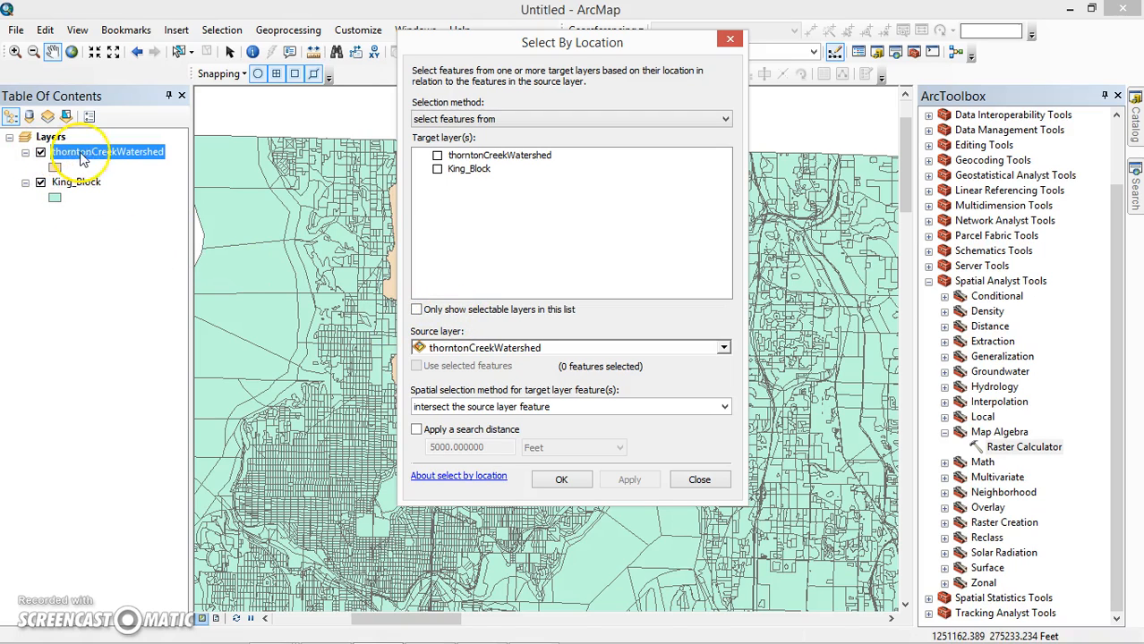
pyautogui.click(437, 170)
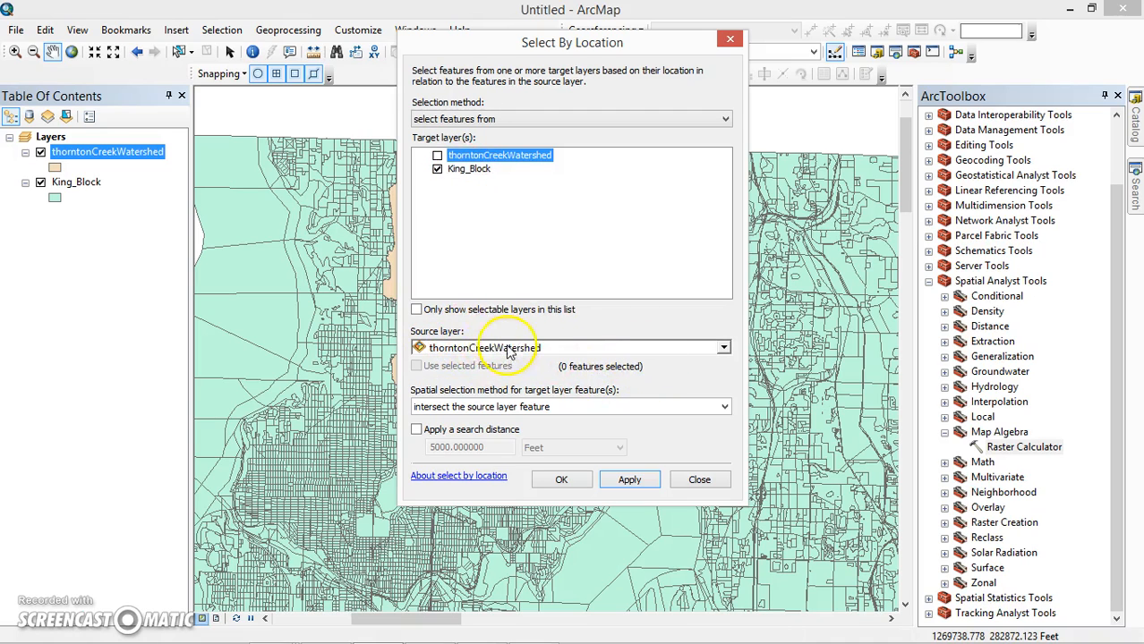
pyautogui.click(563, 481)
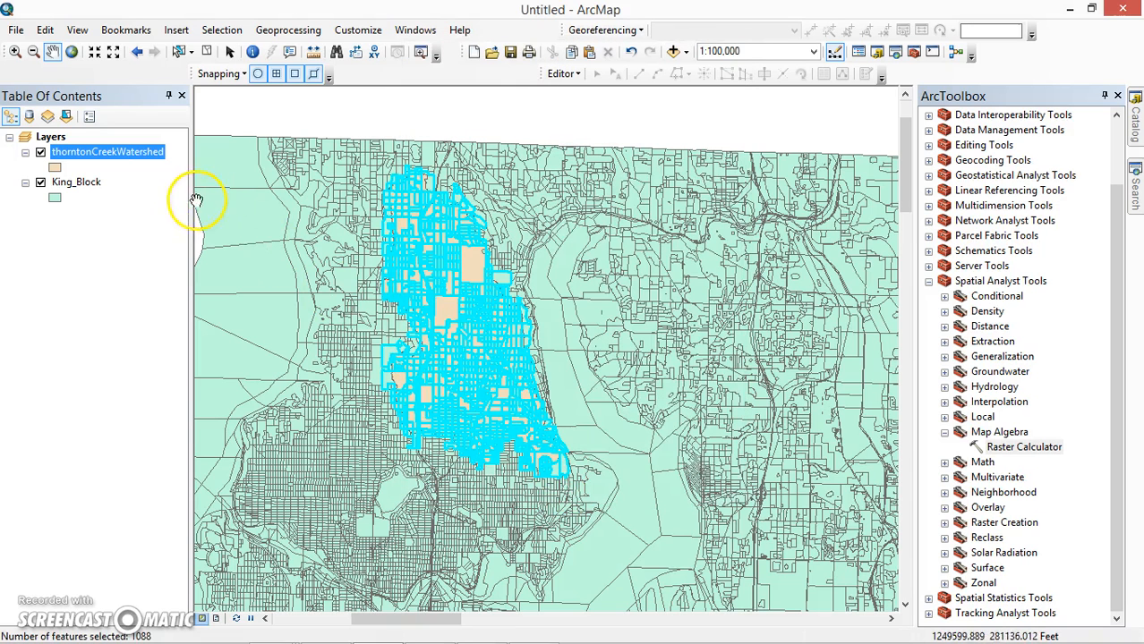
# Export the selected King_Block features to GIS_data as the shapefile watershed_census, using the layer's source coordinate system, and add it to the map.
pyautogui.click(66, 183)
pyautogui.click(75, 186)
pyautogui.rightClick(75, 182)
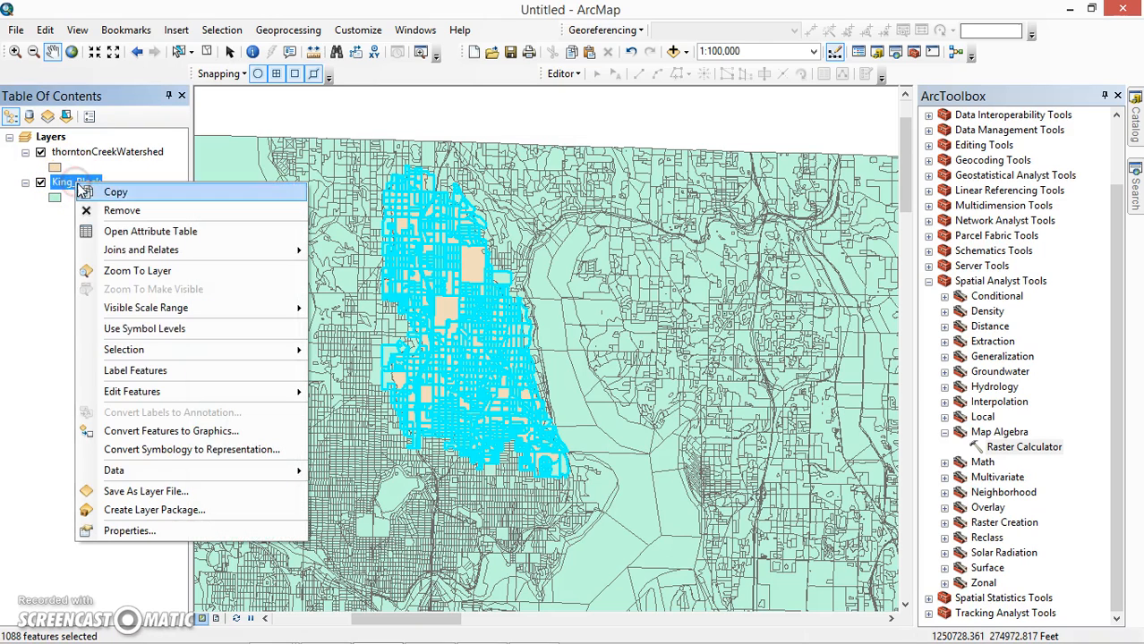
pyautogui.moveTo(230, 471)
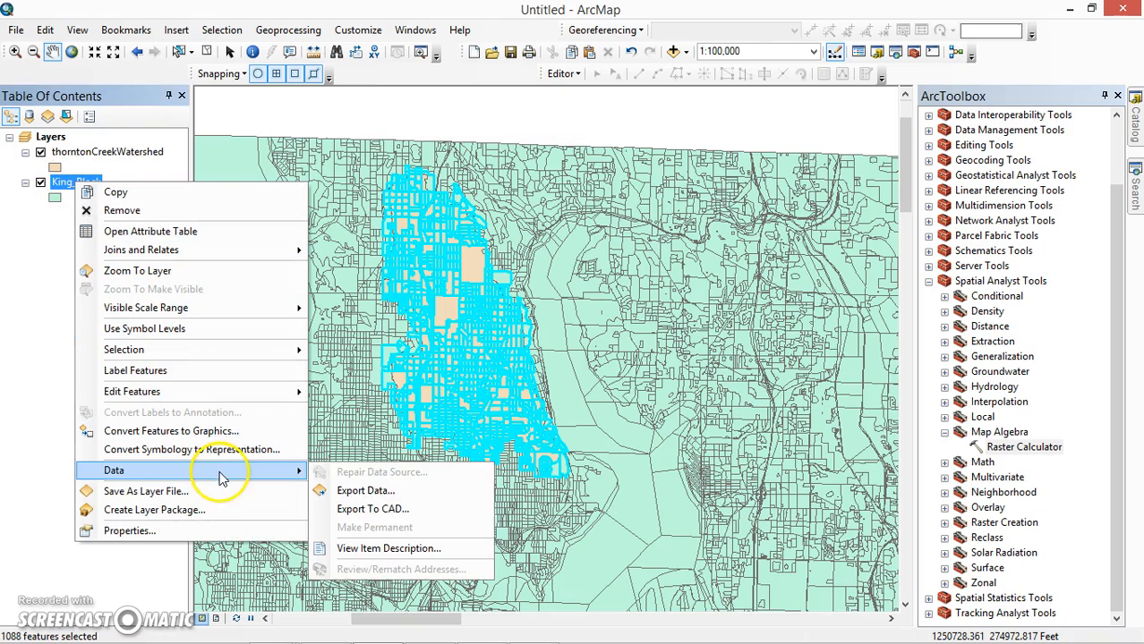
pyautogui.click(366, 493)
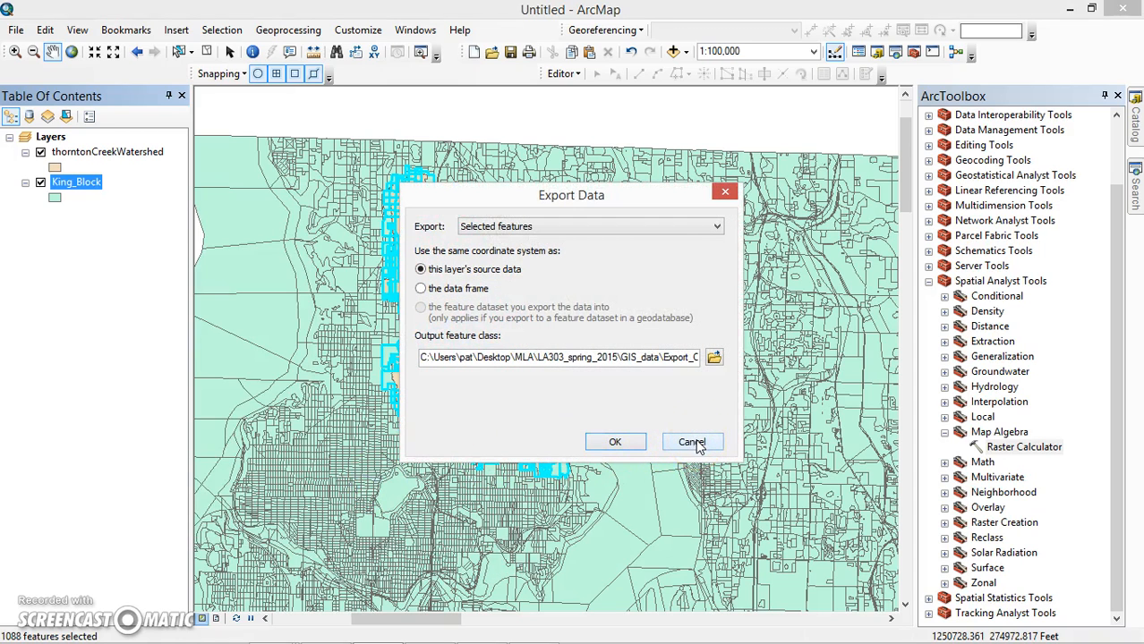
pyautogui.click(716, 357)
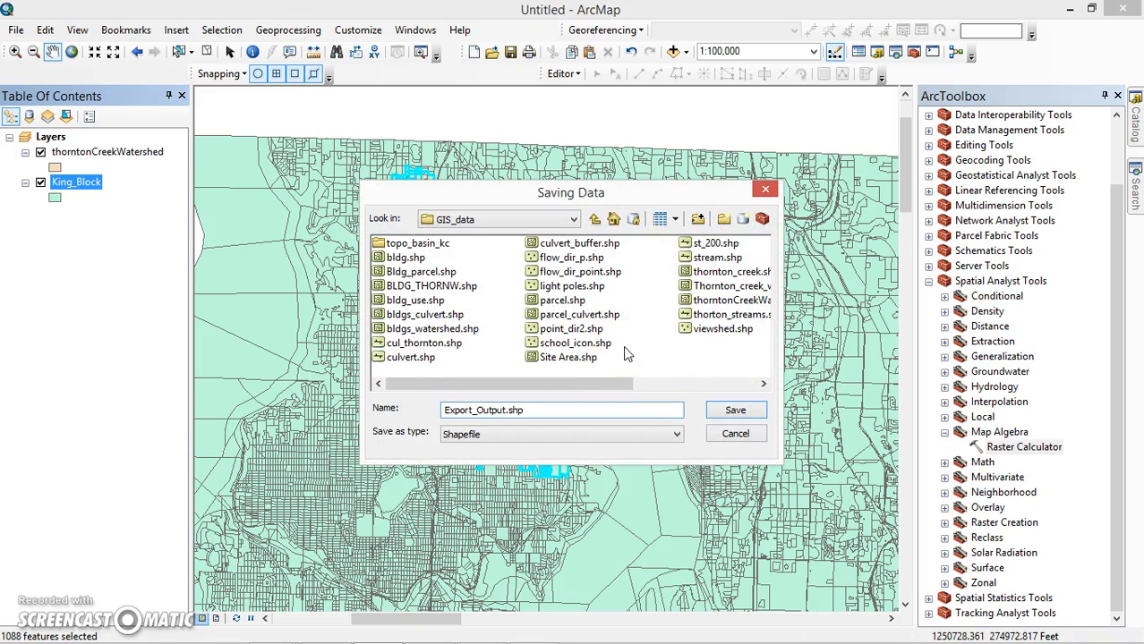
pyautogui.press('Delete')
pyautogui.press('Delete')
pyautogui.press('Delete')
pyautogui.press('Delete')
pyautogui.press('Delete')
pyautogui.press('Delete')
pyautogui.press('Delete')
pyautogui.press('Delete')
pyautogui.press('Delete')
pyautogui.press('Delete')
pyautogui.press('Delete')
pyautogui.press('Delete')
pyautogui.press('Delete')
pyautogui.press('Delete')
pyautogui.press('Delete')
pyautogui.press('Delete')
pyautogui.press('Delete')
pyautogui.write('waert')
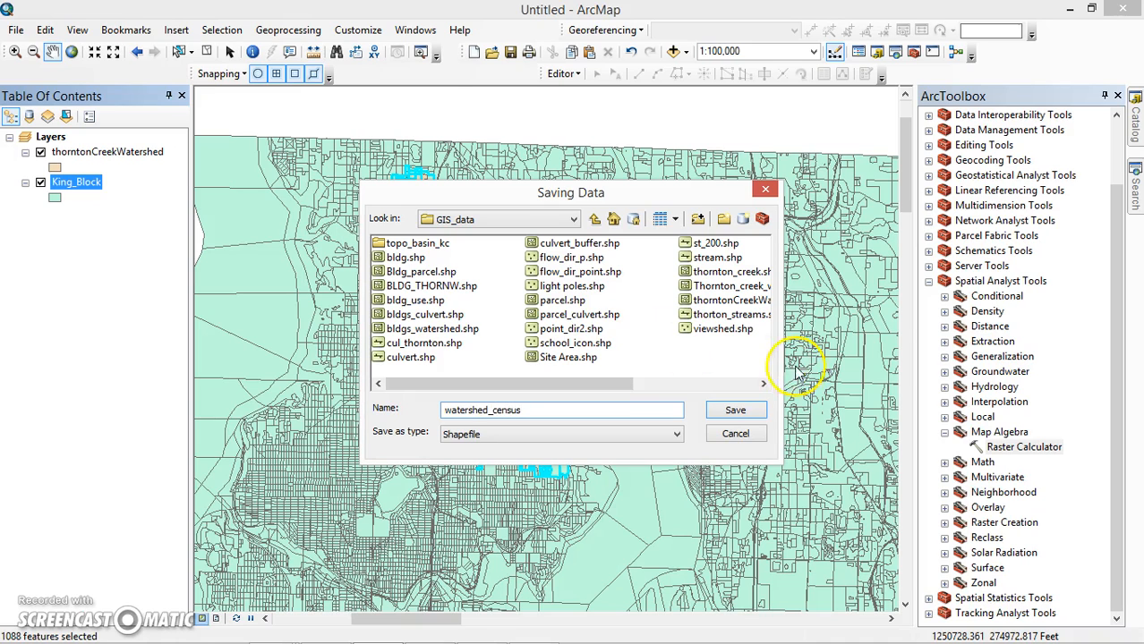
pyautogui.click(736, 411)
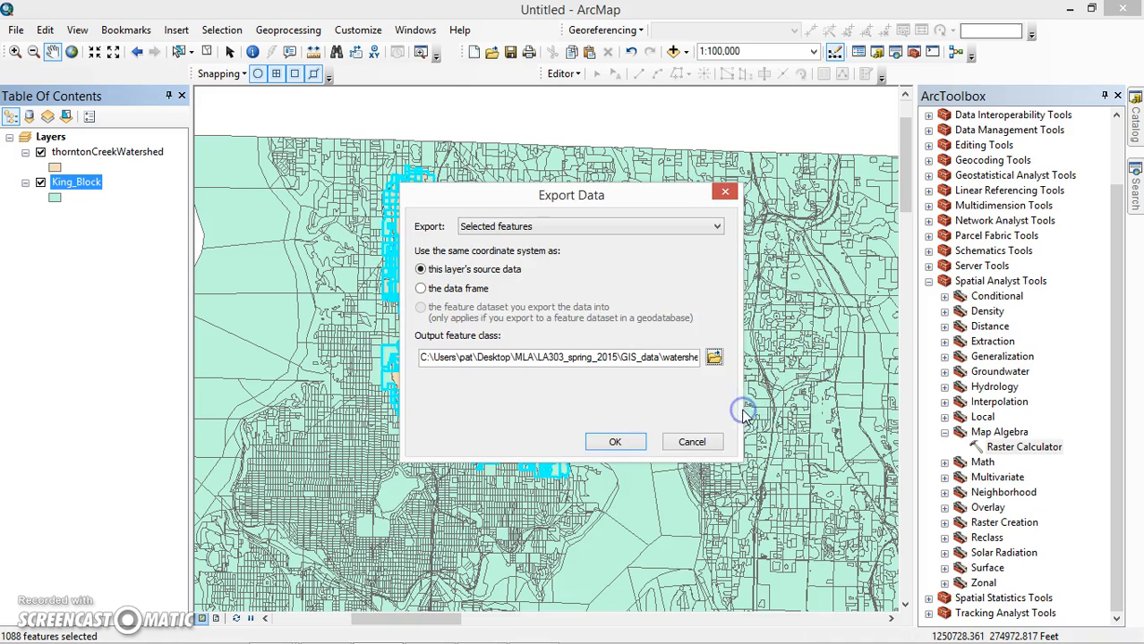
pyautogui.click(617, 445)
pyautogui.click(624, 389)
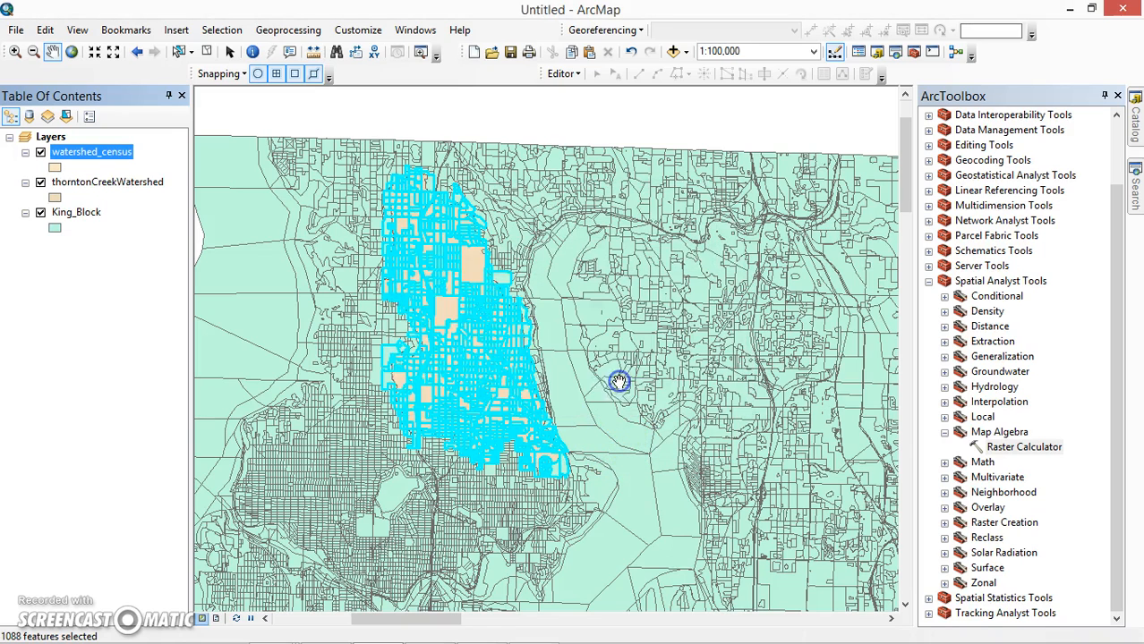
# Remove the King_Block layer from the map.
pyautogui.click(55, 213)
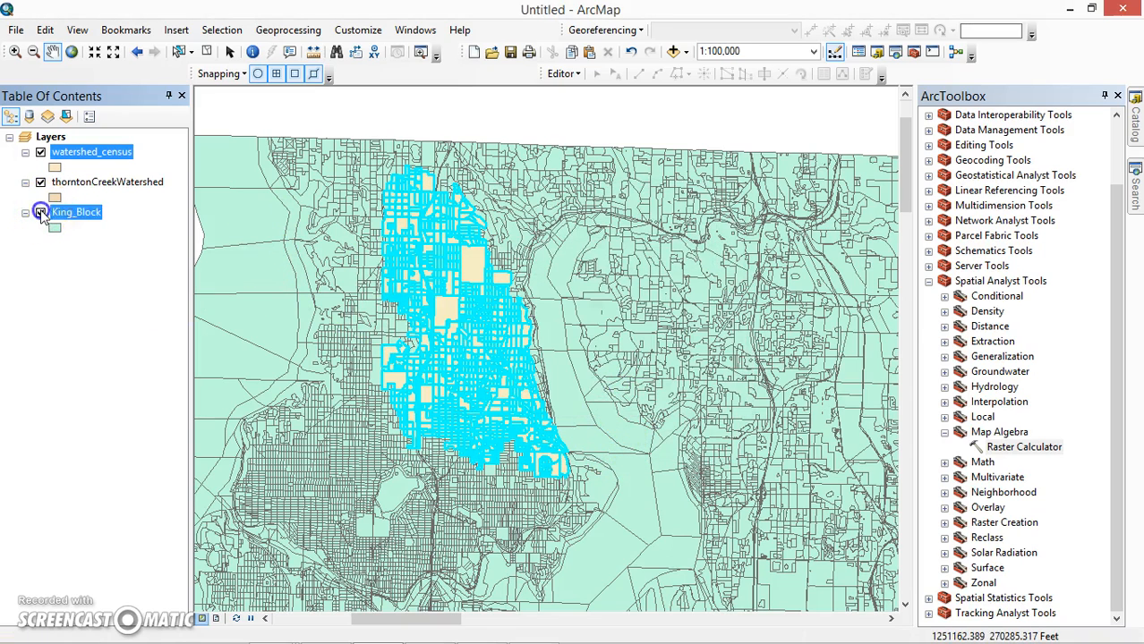
pyautogui.click(40, 213)
pyautogui.rightClick(62, 217)
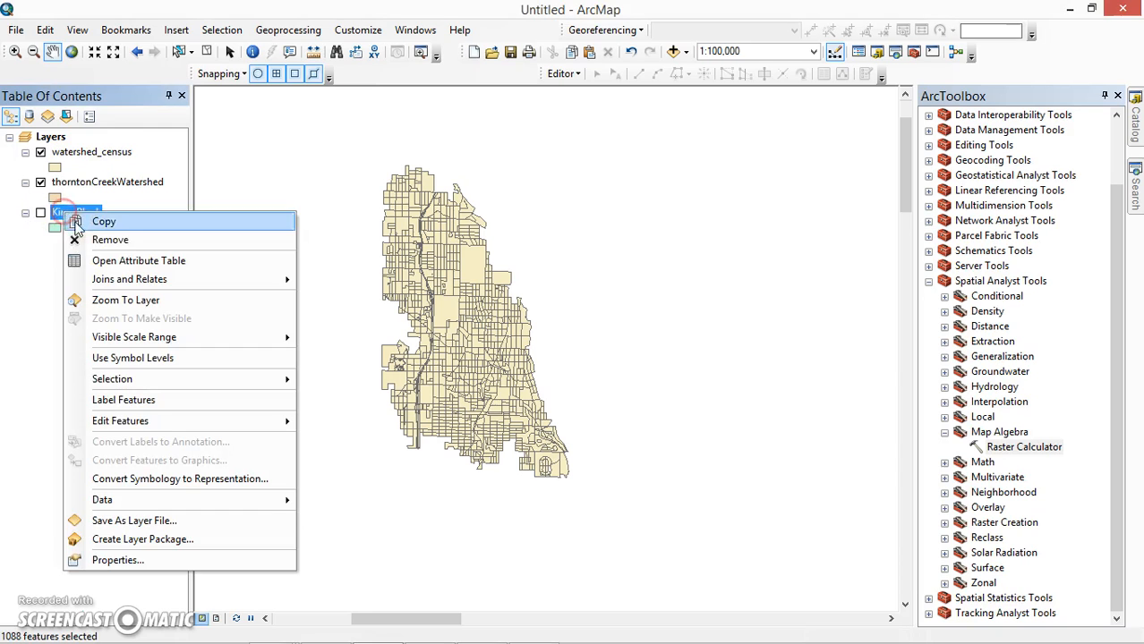
pyautogui.click(93, 240)
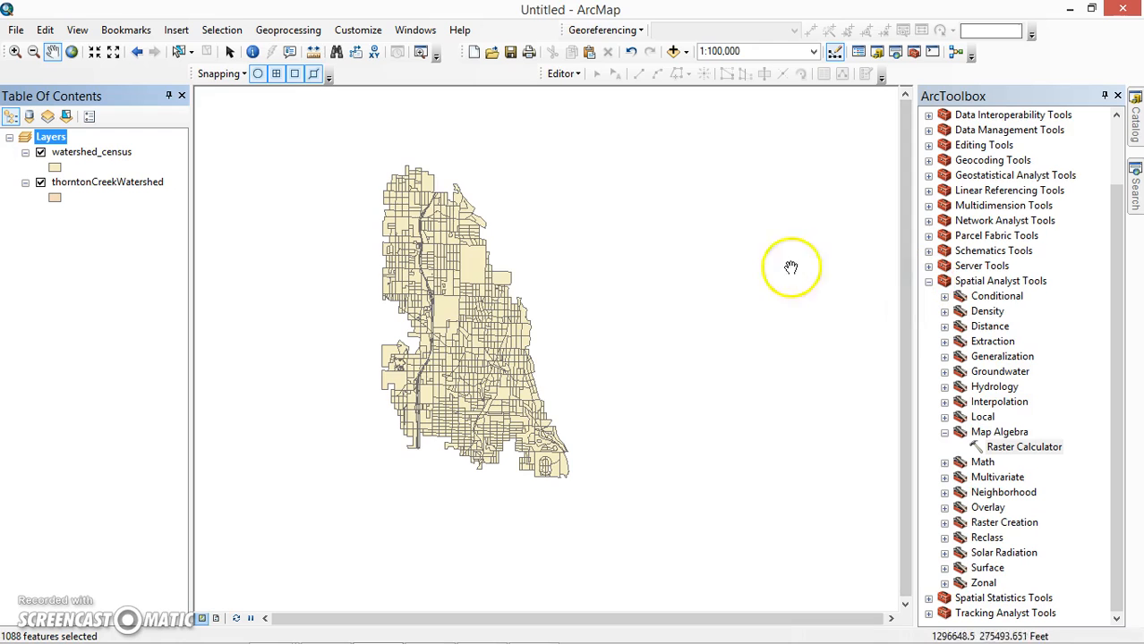
# Symbolize thorntonCreekWatershed with no fill and a red outline, and move the layer above watershed_census.
pyautogui.scroll(-2, 465, 197)
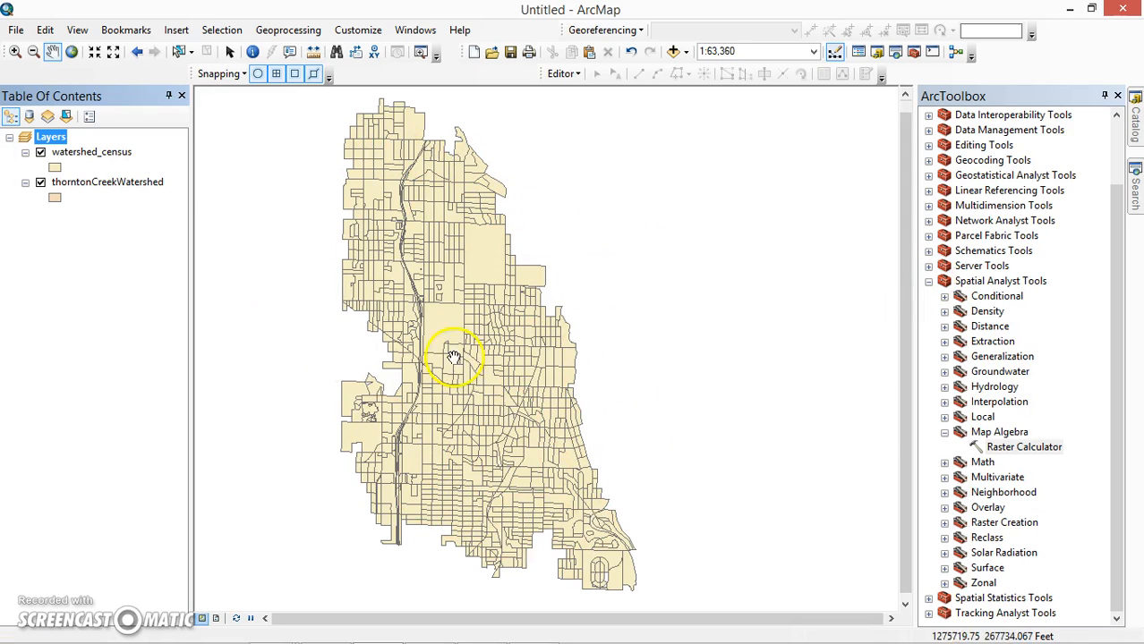
pyautogui.click(56, 198)
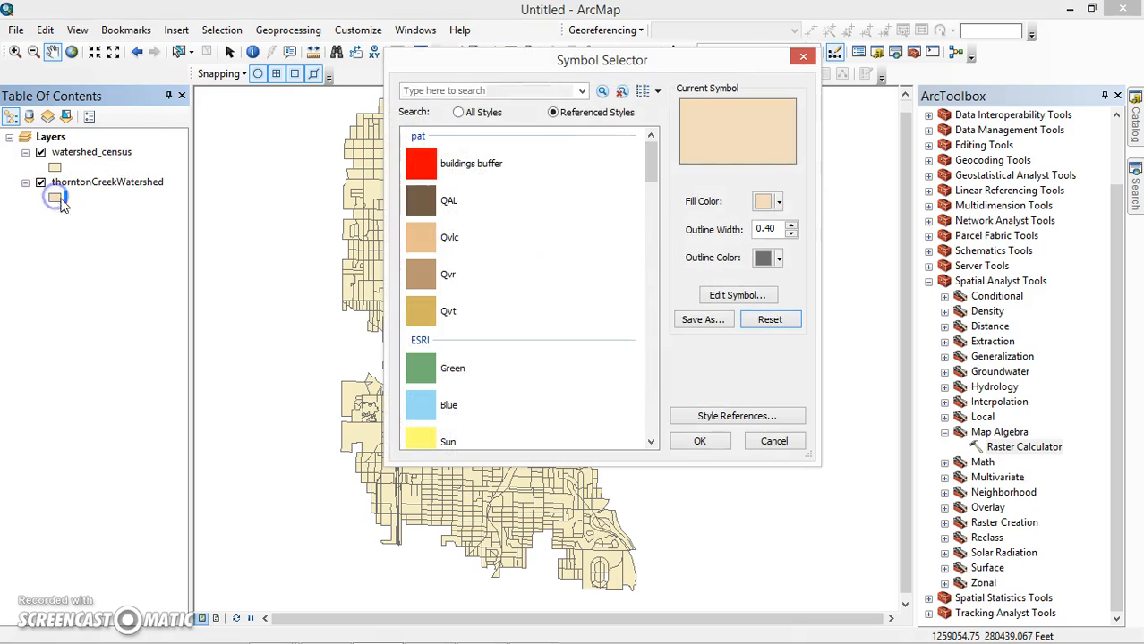
pyautogui.click(779, 259)
pyautogui.click(624, 348)
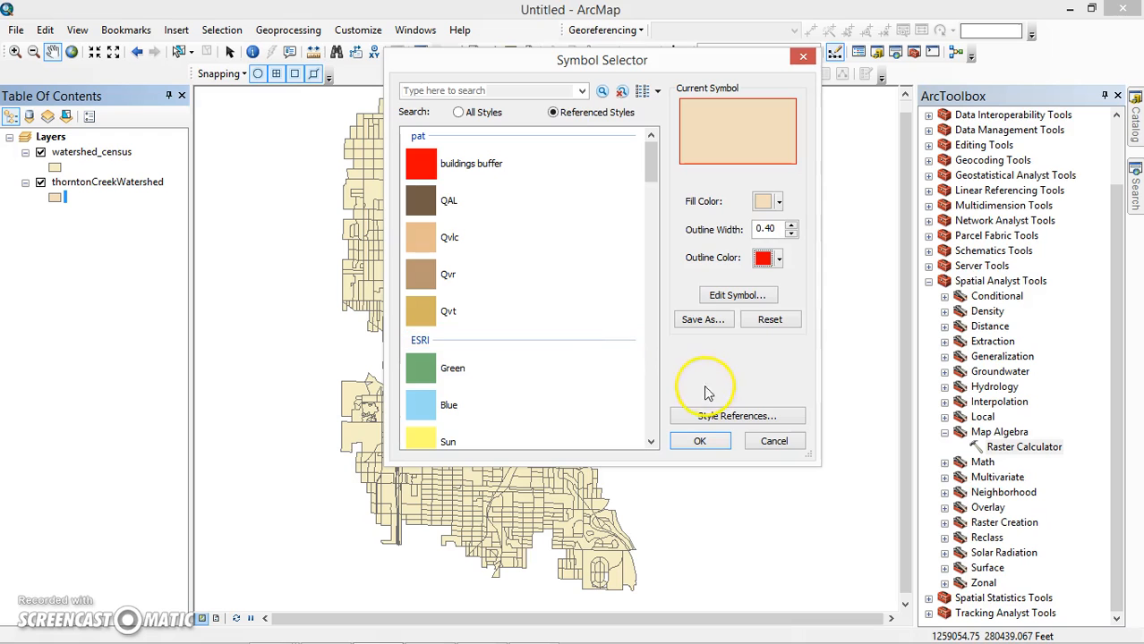
pyautogui.click(779, 202)
pyautogui.click(762, 222)
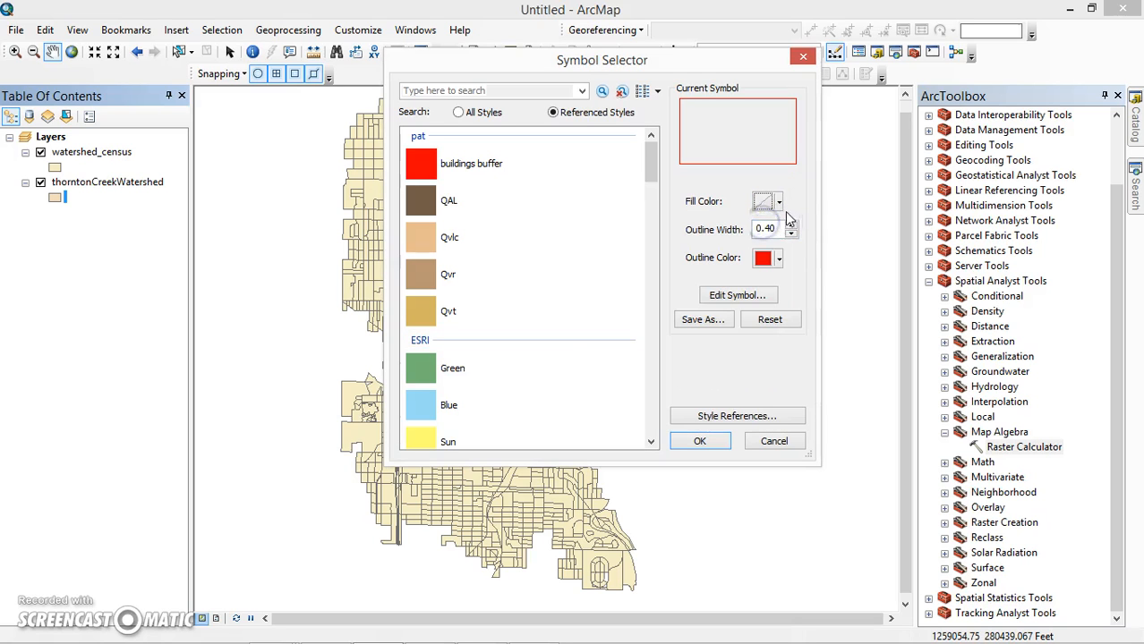
pyautogui.click(680, 440)
pyautogui.click(150, 180)
pyautogui.moveTo(143, 152); pyautogui.dragTo(139, 142)
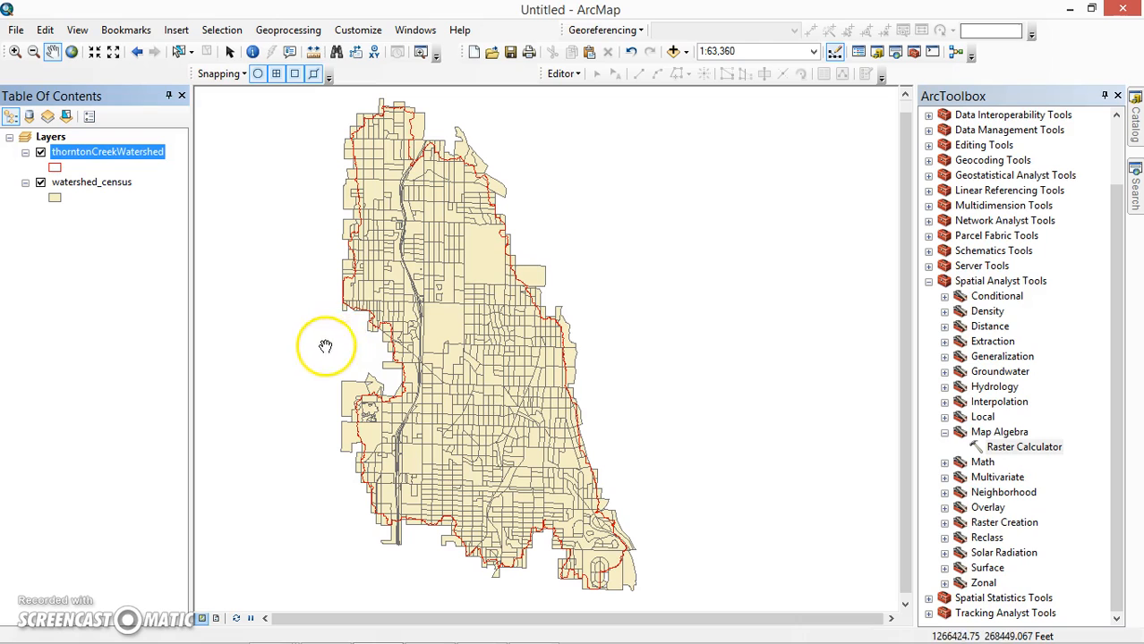
# Examine all the fields in the attribute table of the watershed_census layer, and close the table.
pyautogui.click(72, 185)
pyautogui.rightClick(77, 187)
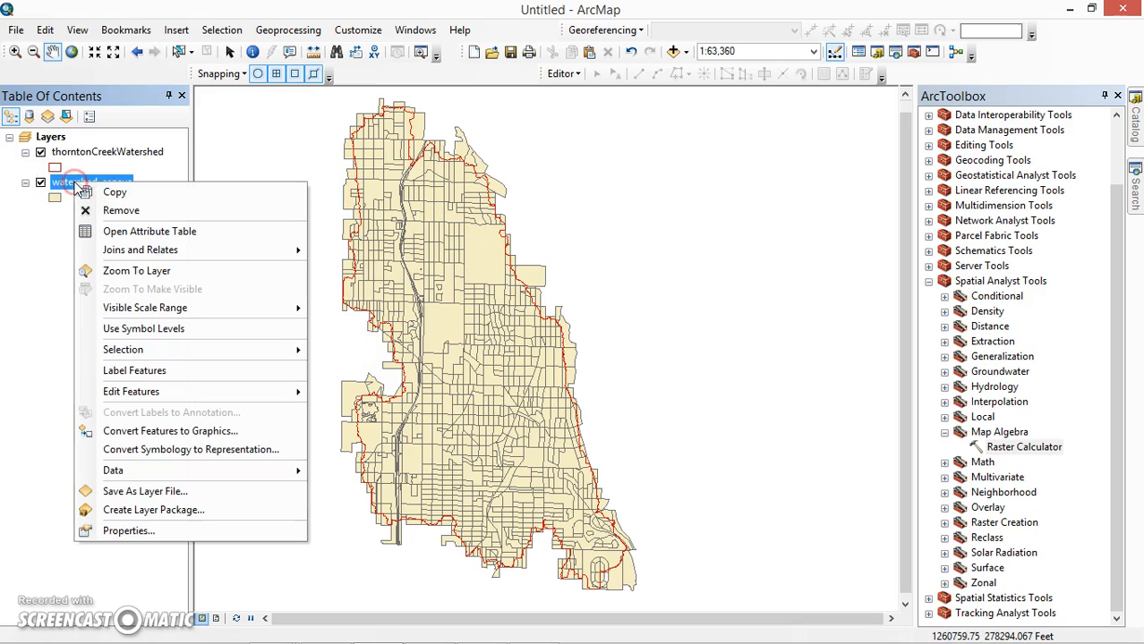
pyautogui.click(123, 232)
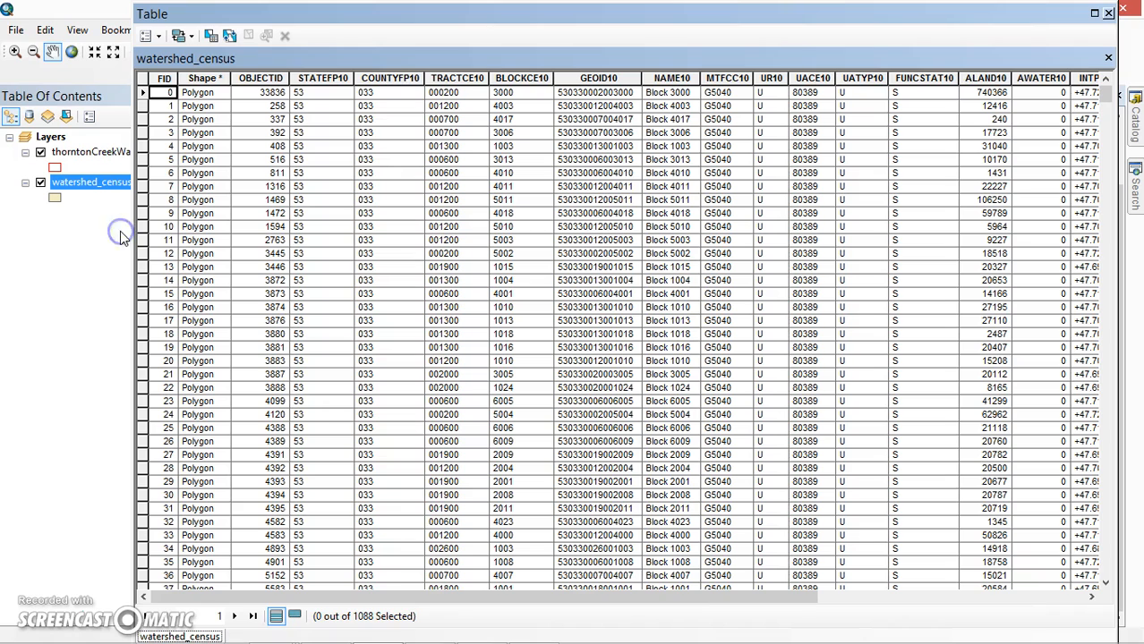
pyautogui.moveTo(447, 598); pyautogui.dragTo(747, 599)
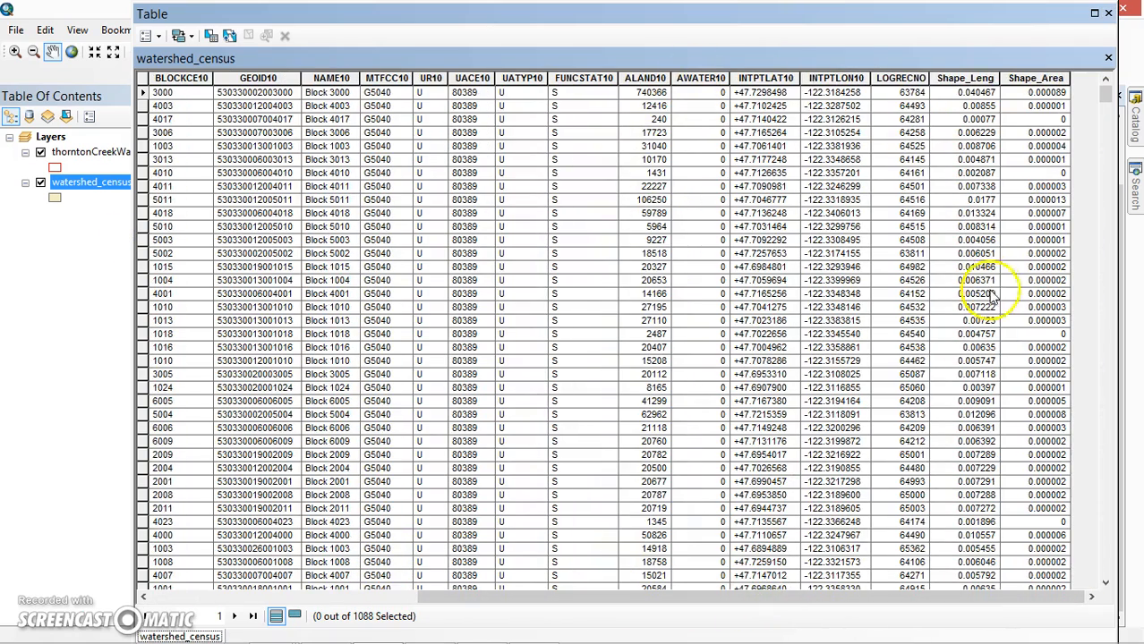
pyautogui.moveTo(691, 593); pyautogui.dragTo(434, 579)
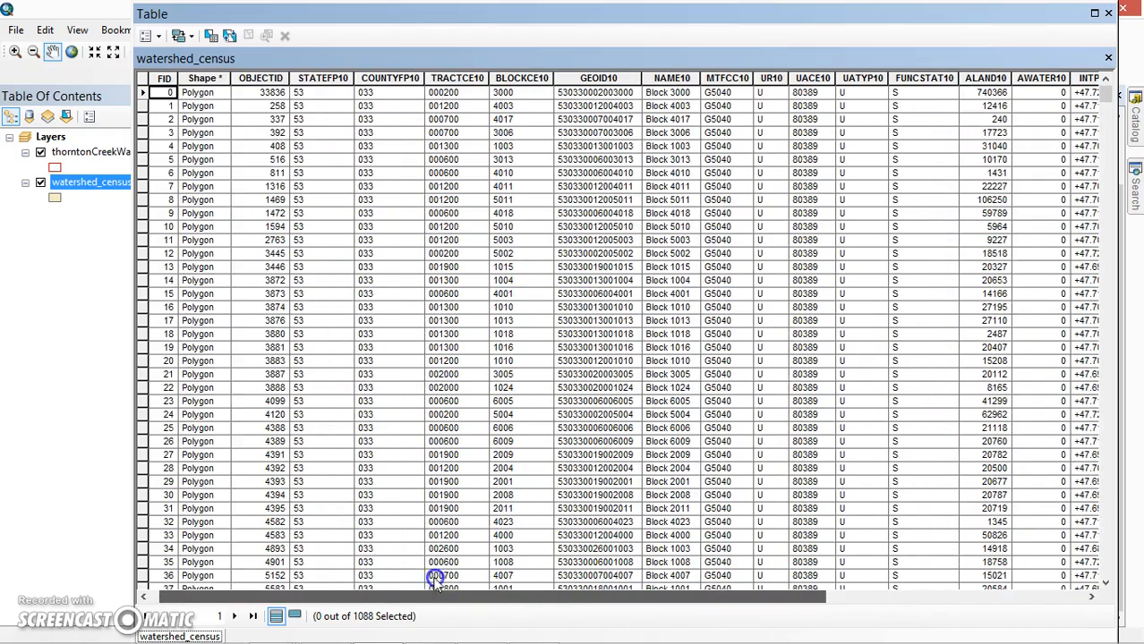
pyautogui.moveTo(631, 602); pyautogui.dragTo(937, 595)
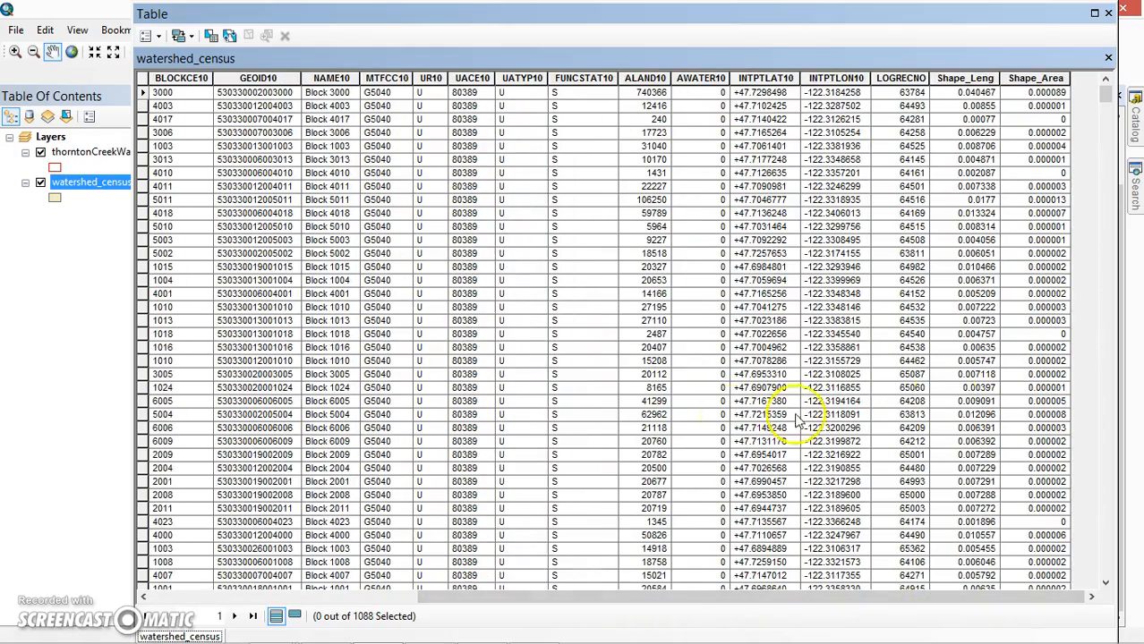
pyautogui.moveTo(679, 600); pyautogui.dragTo(402, 602)
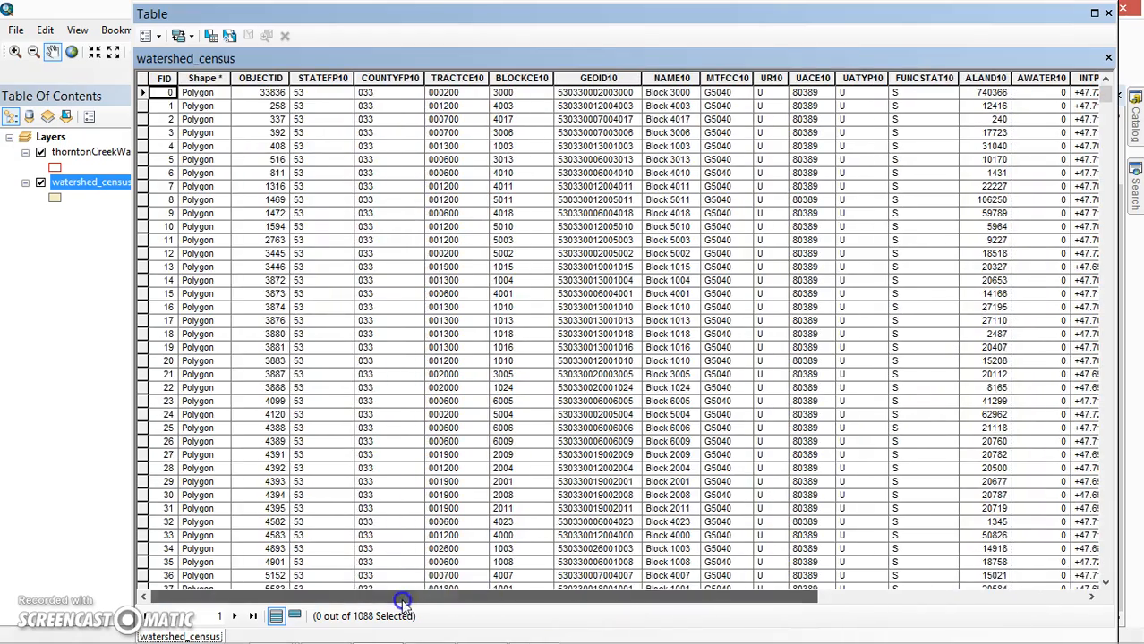
pyautogui.click(517, 597)
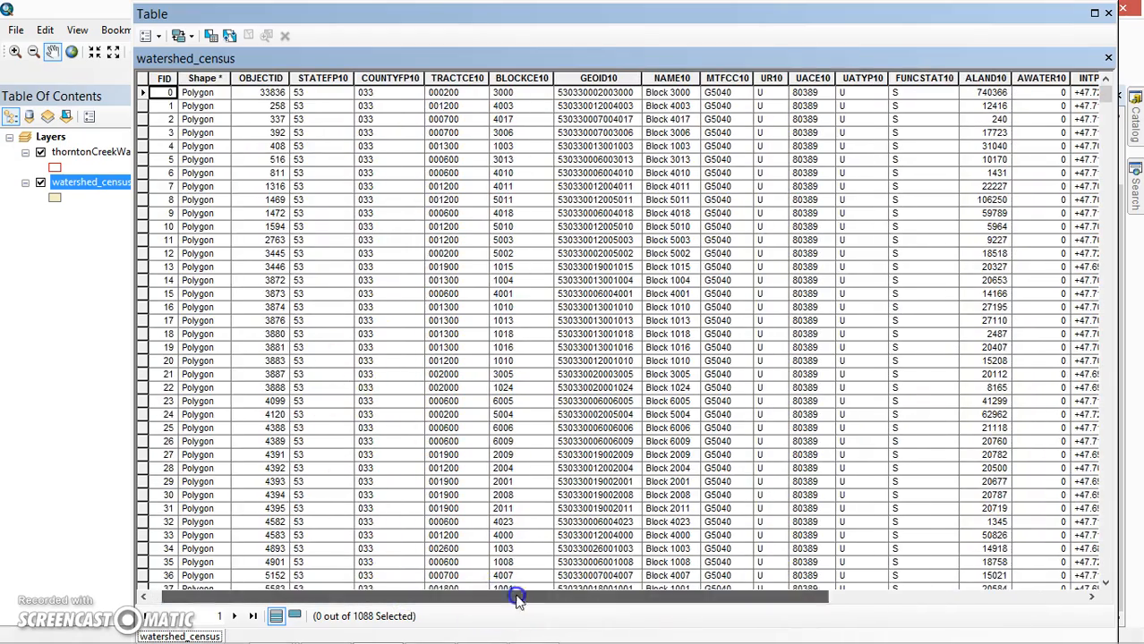
pyautogui.moveTo(518, 598); pyautogui.dragTo(856, 602)
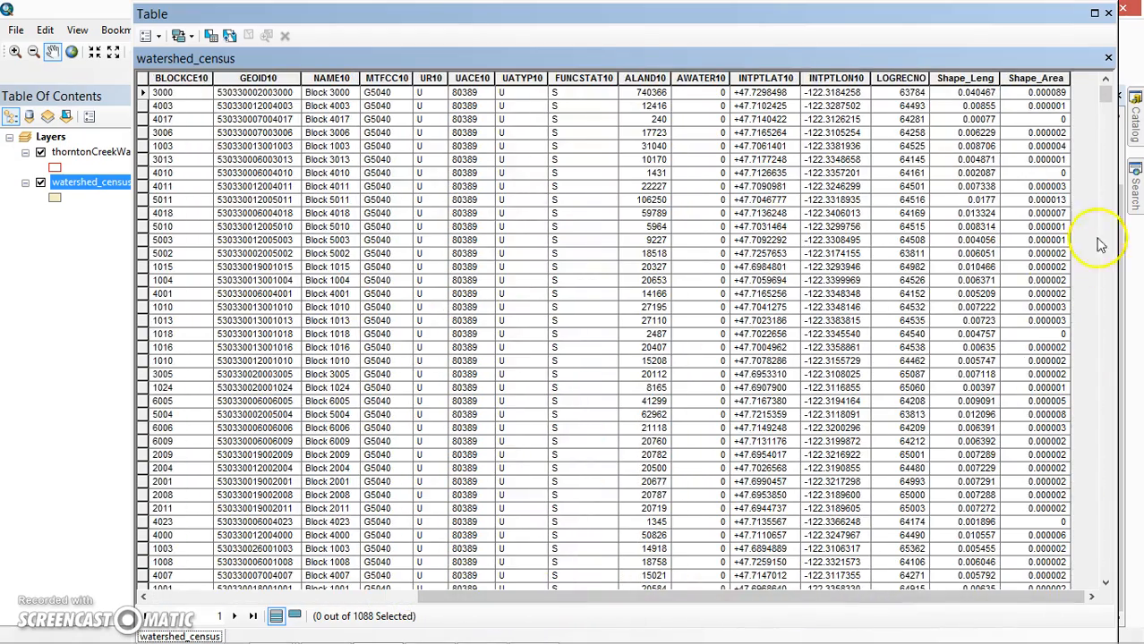
pyautogui.click(1108, 13)
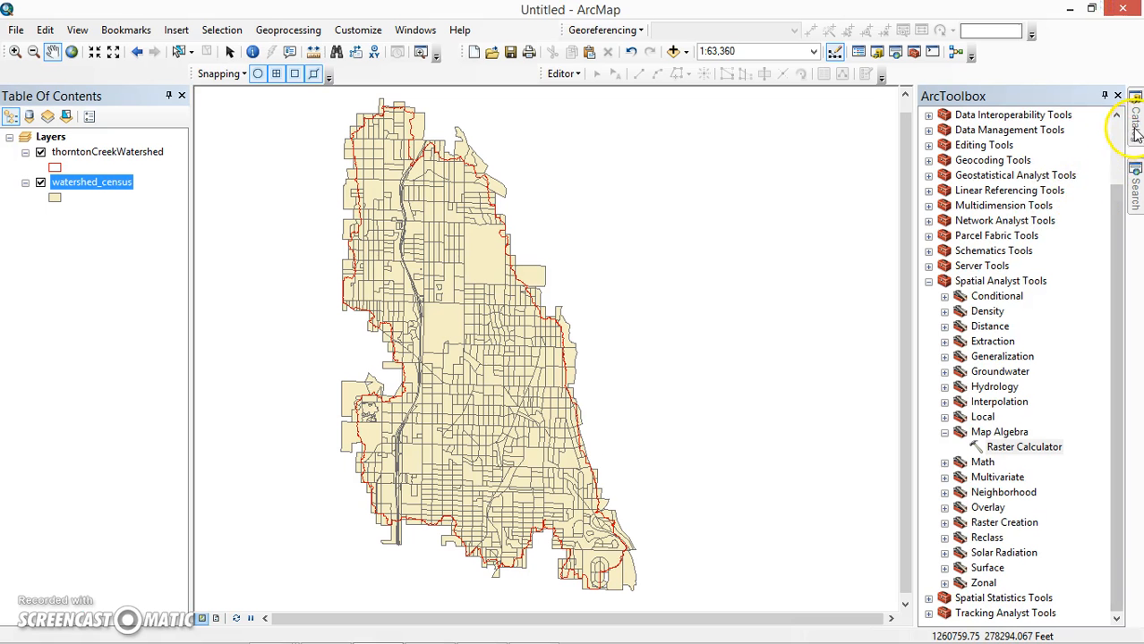
# Browse the tables in KingSF1_2010.gdb and look up the Total Population table and field numbers in SF1qkRef_2010.pdf in Adobe Acrobat.
pyautogui.click(1135, 129)
pyautogui.click(869, 256)
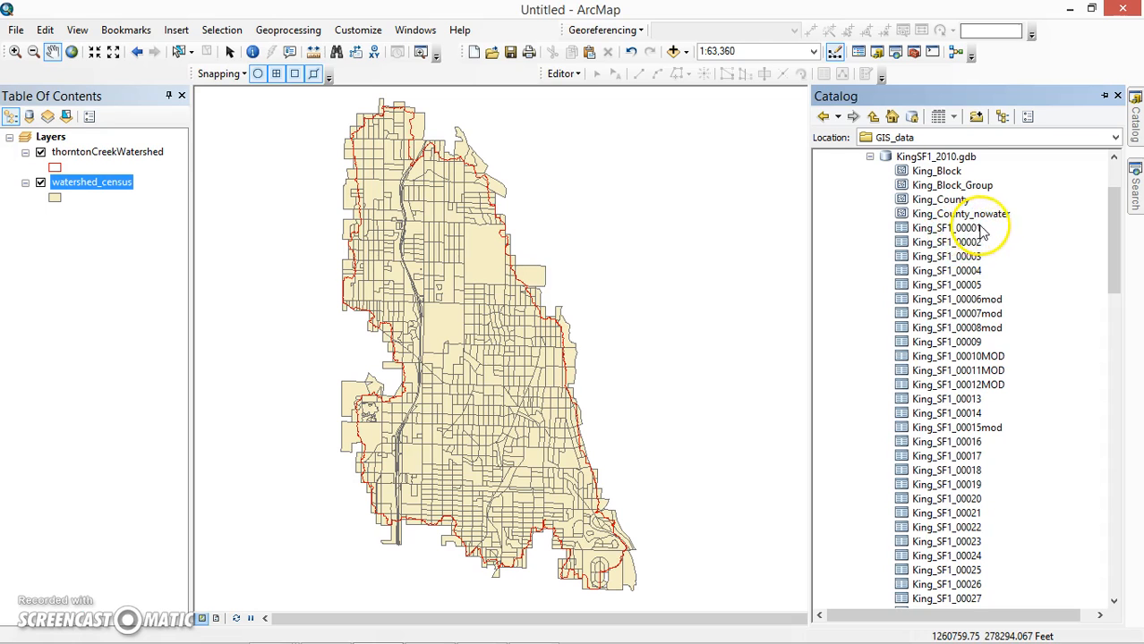
pyautogui.moveTo(504, 643)
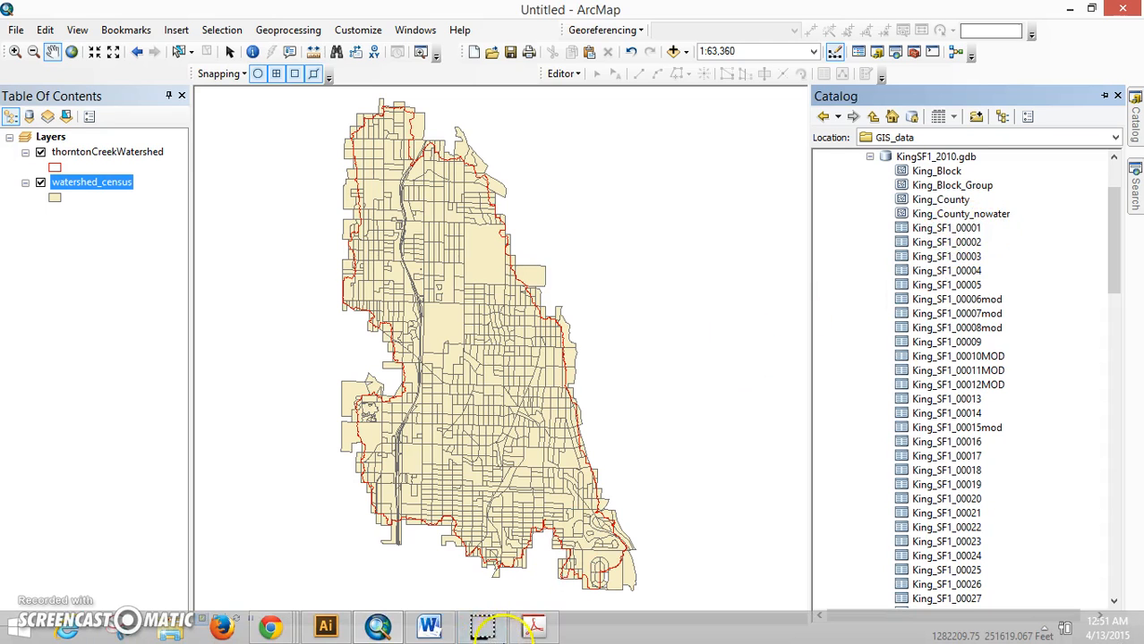
pyautogui.click(534, 627)
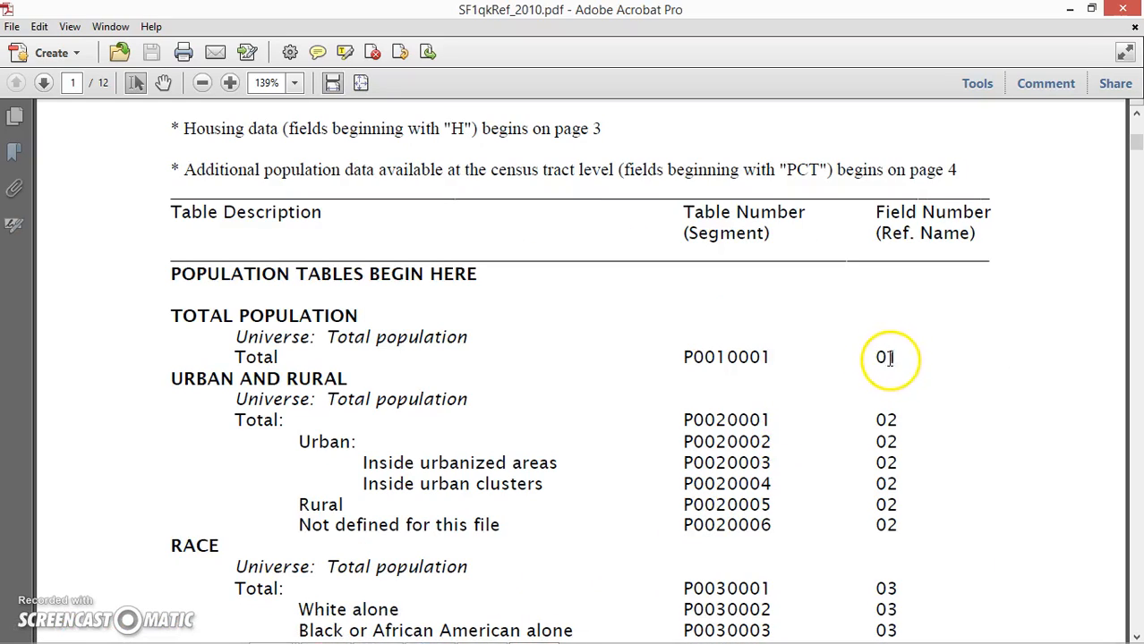
pyautogui.click(1070, 11)
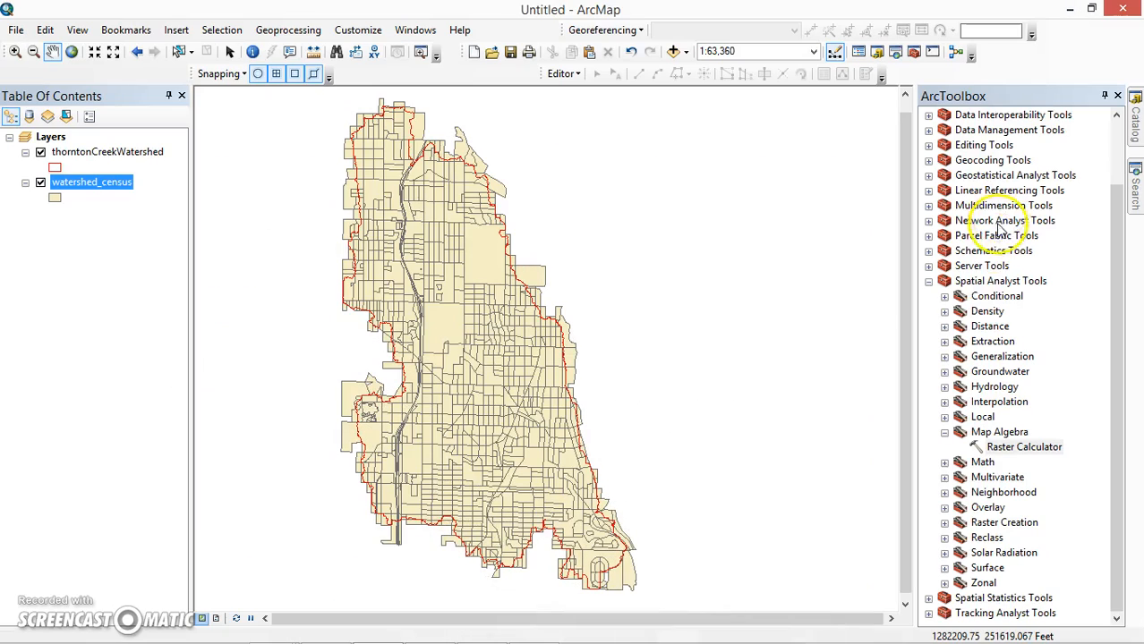
# Add the King_SF1_00001 table from KingSF1_2010.gdb to the map and list the contents by source.
pyautogui.click(1134, 126)
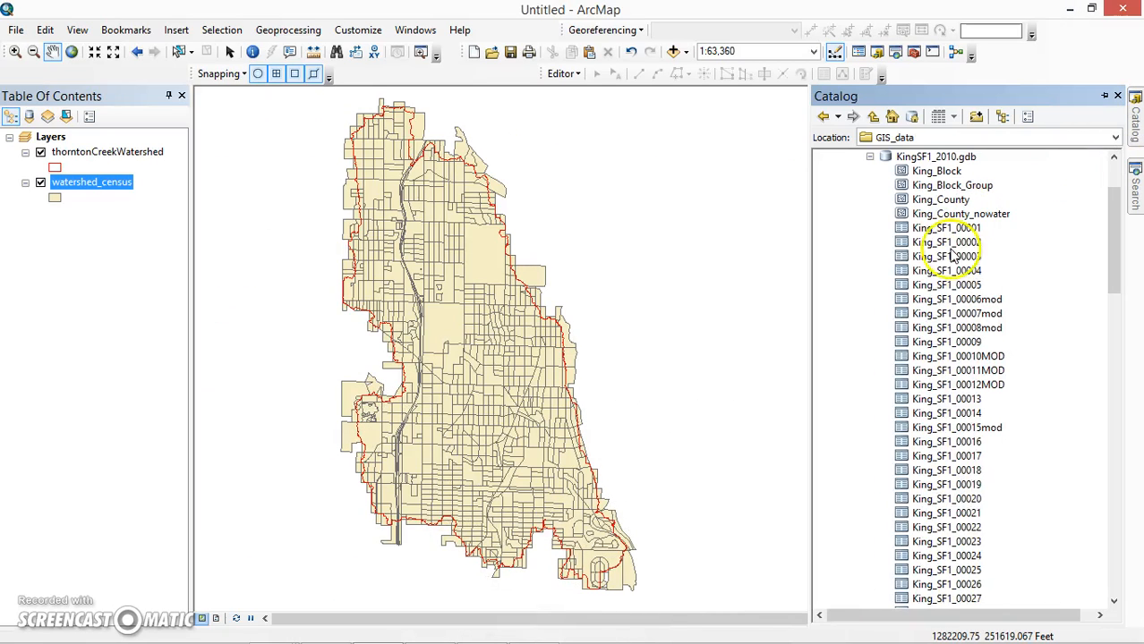
pyautogui.click(938, 231)
pyautogui.moveTo(938, 231); pyautogui.dragTo(94, 242)
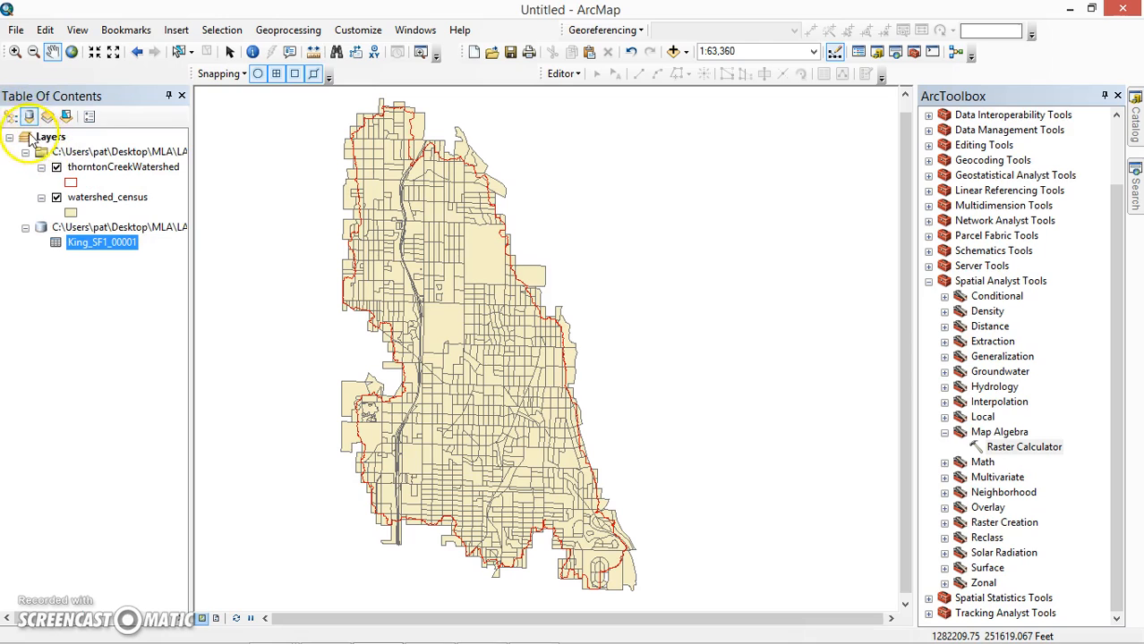
pyautogui.click(12, 118)
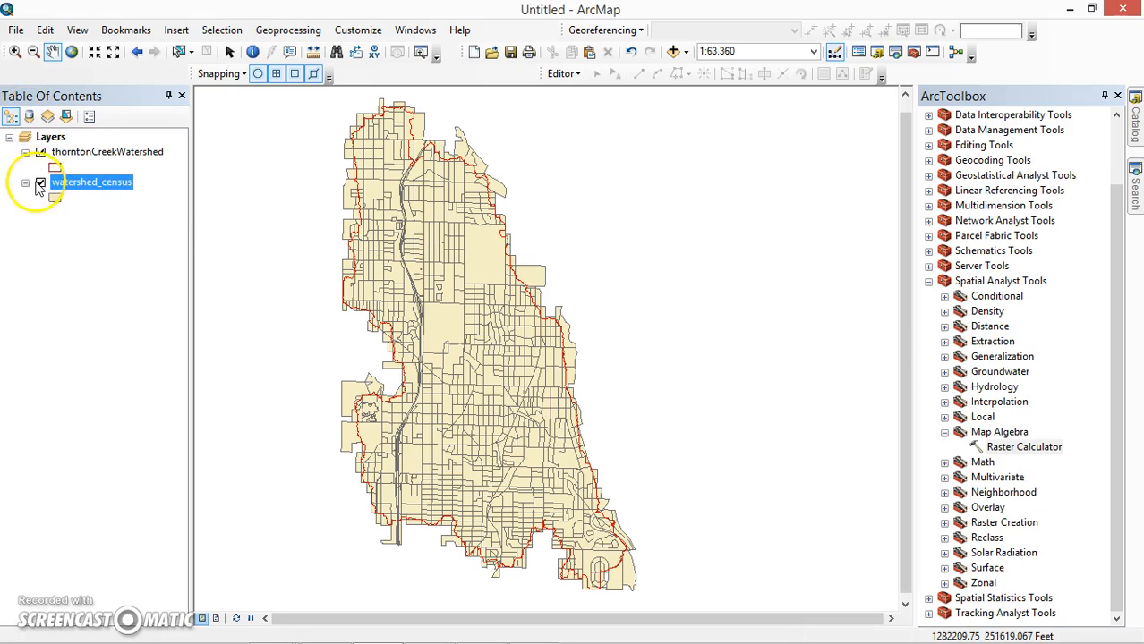
pyautogui.click(27, 119)
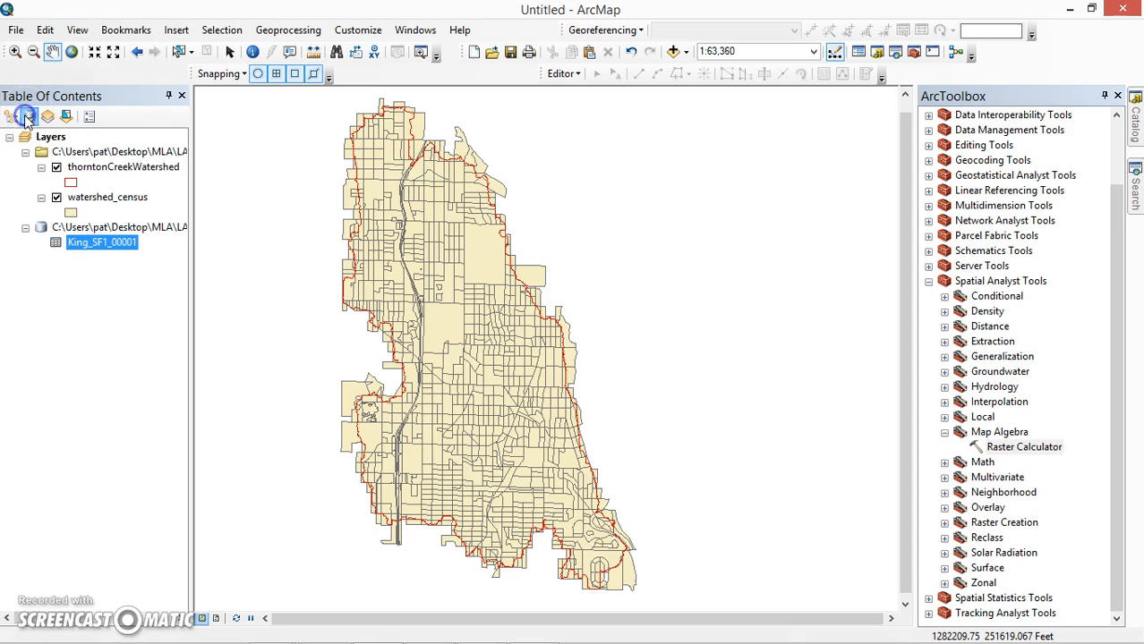
# Open the King_SF1_00001 table to inspect its fields.
pyautogui.click(81, 243)
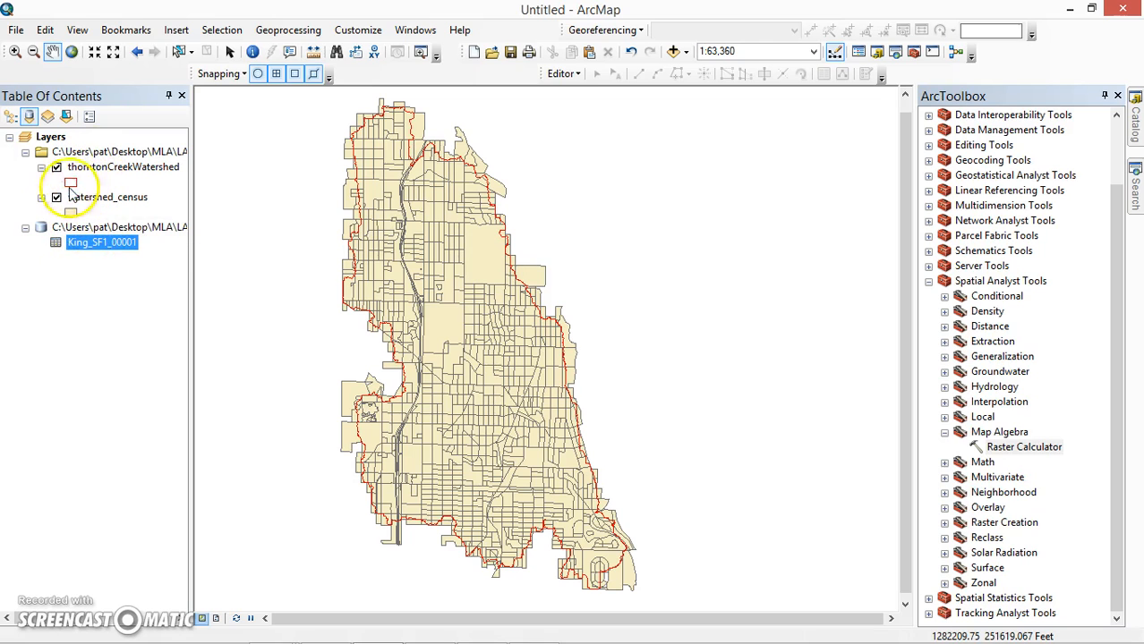
pyautogui.rightClick(99, 249)
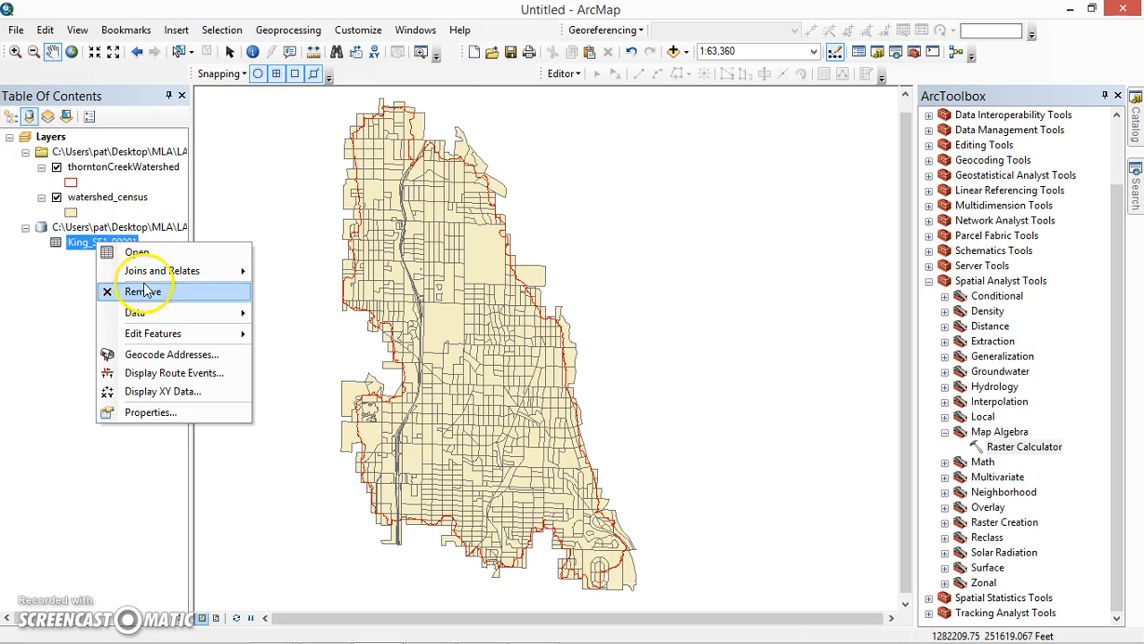
pyautogui.click(142, 251)
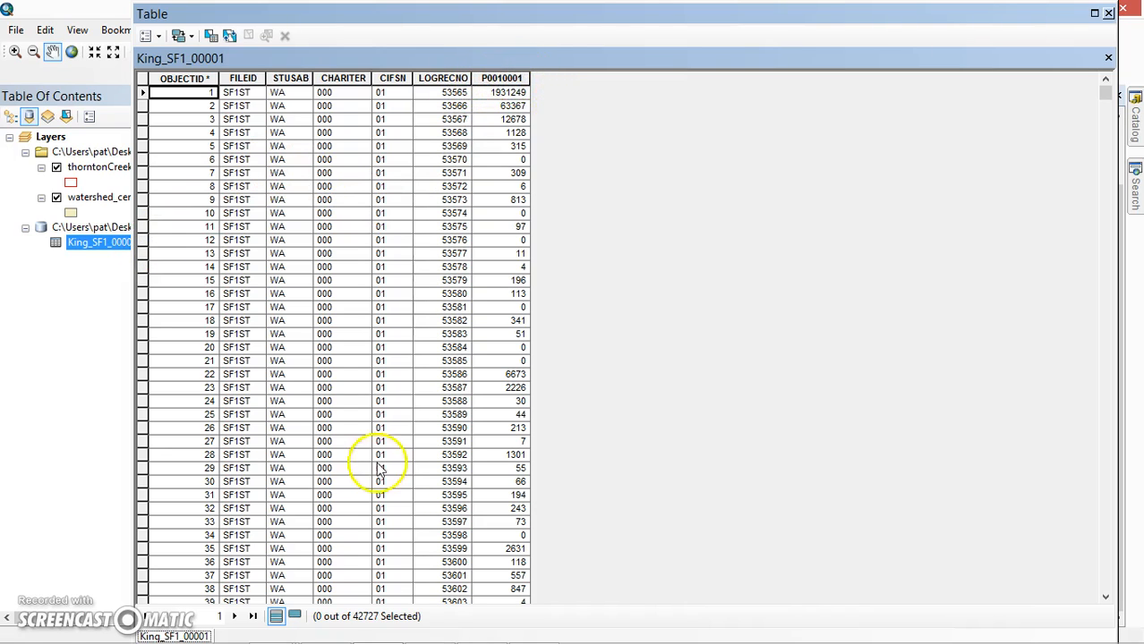
# Check the total population field P0010001 in SF1qkRef_2010.pdf in Adobe Acrobat, and close the document.
pyautogui.moveTo(336, 641)
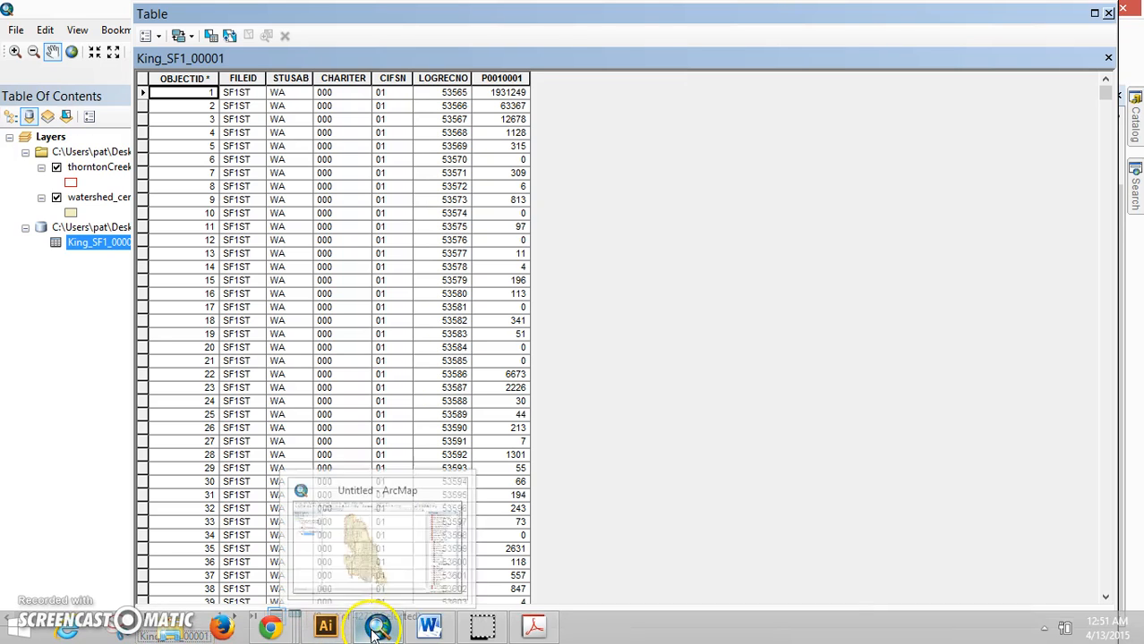
pyautogui.click(535, 626)
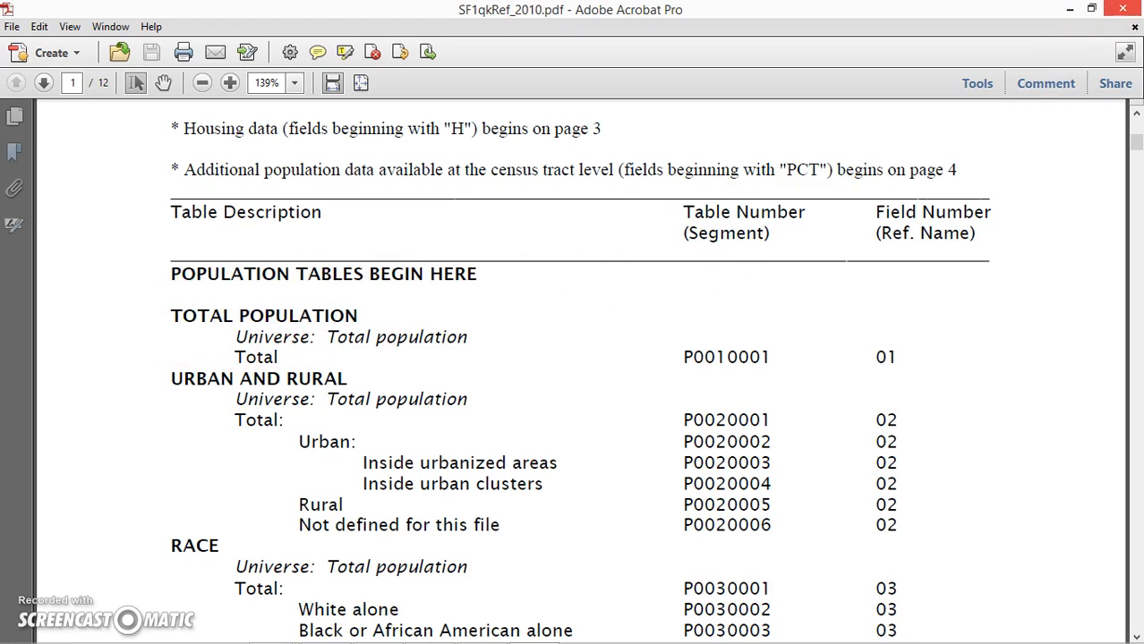
pyautogui.click(1123, 8)
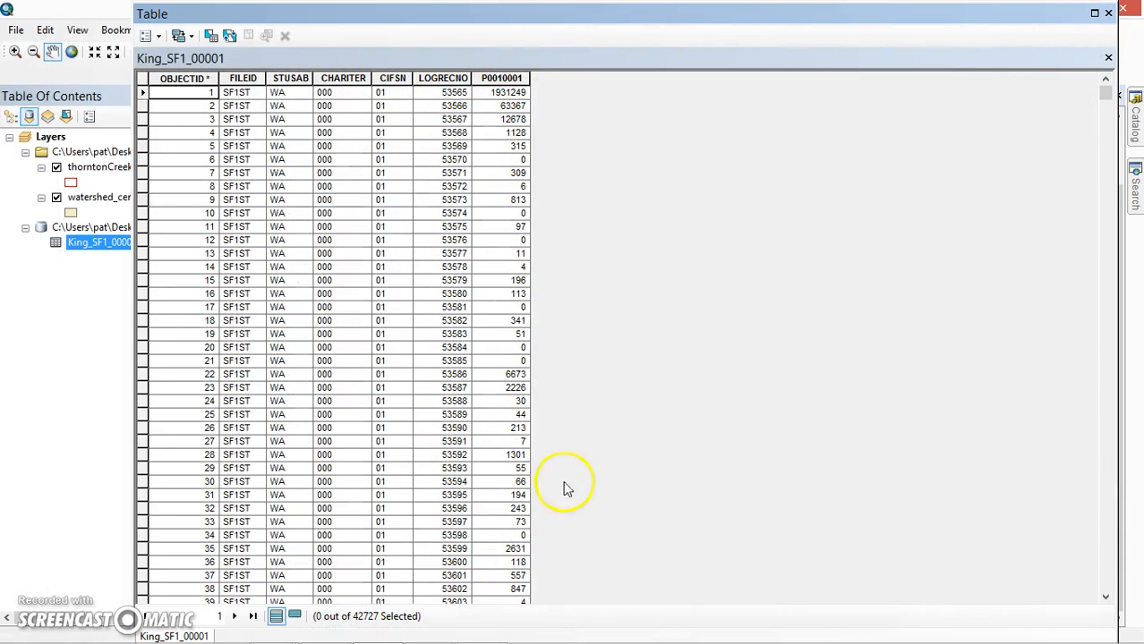
pyautogui.moveTo(383, 642)
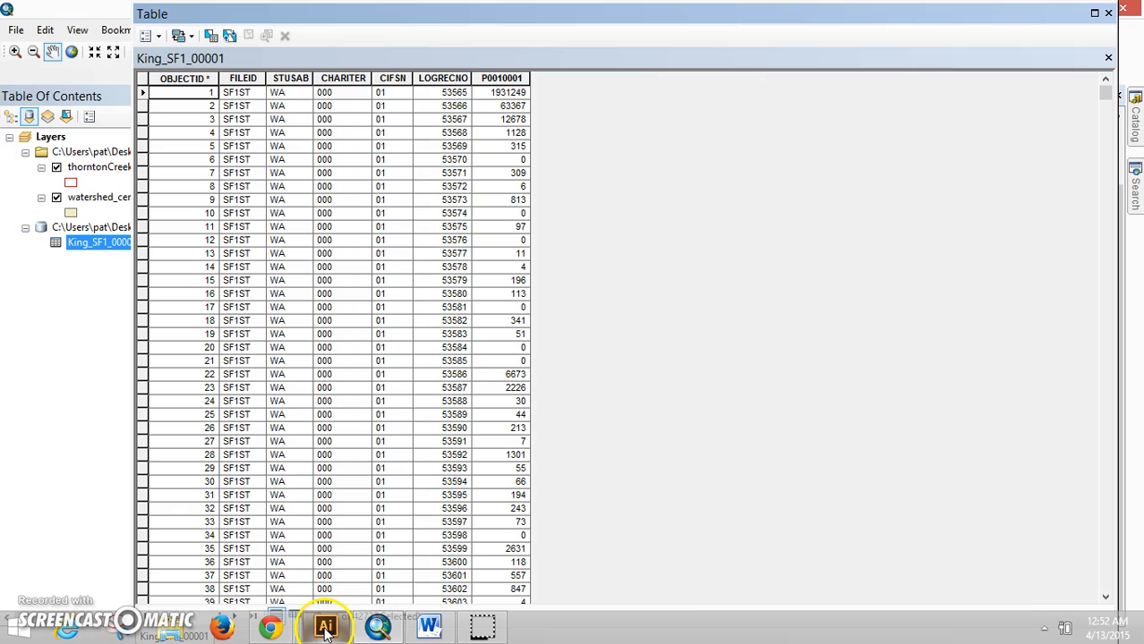
pyautogui.moveTo(273, 629)
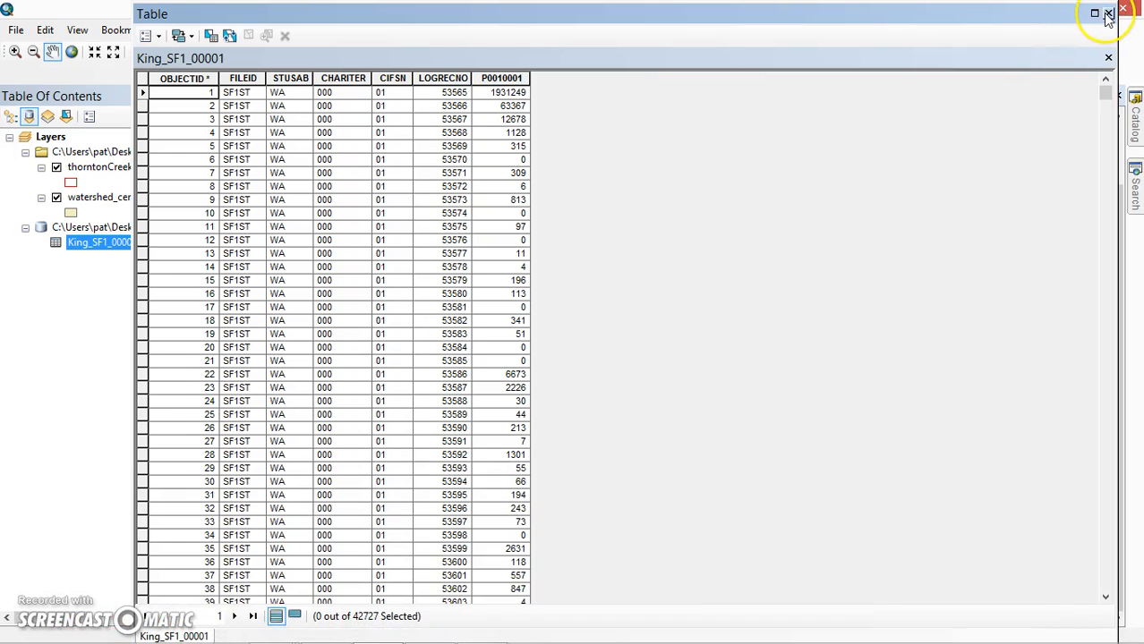
# Pin the Catalog window open in place of an auto-hidden ArcToolbox, and close the King_SF1_00001 table.
pyautogui.moveTo(1081, 20); pyautogui.dragTo(795, 85)
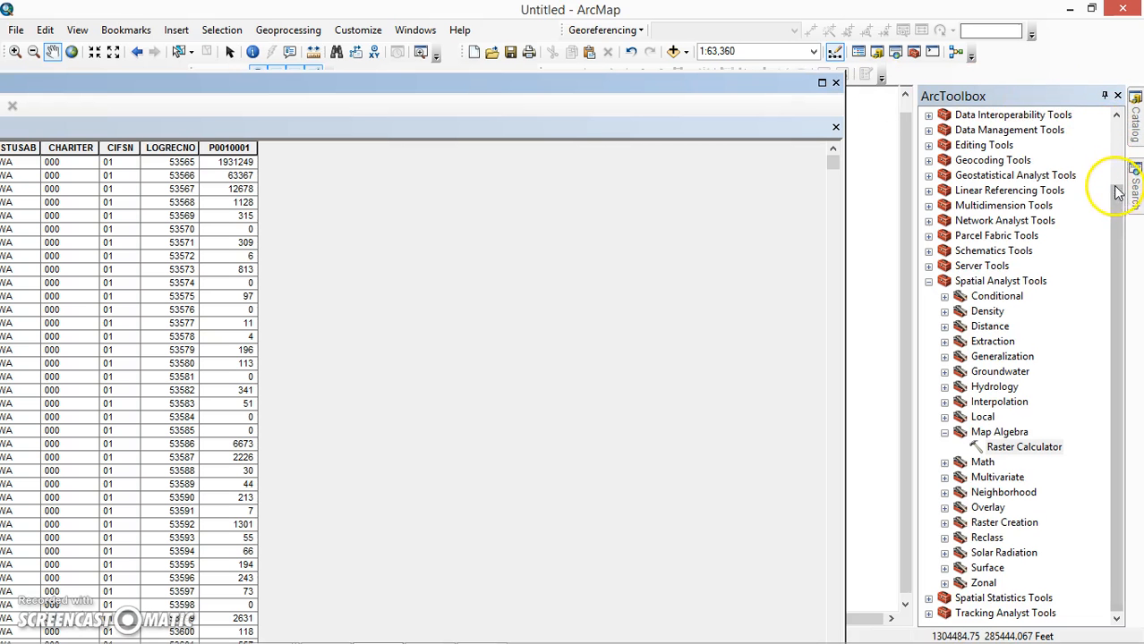
pyautogui.moveTo(1136, 121)
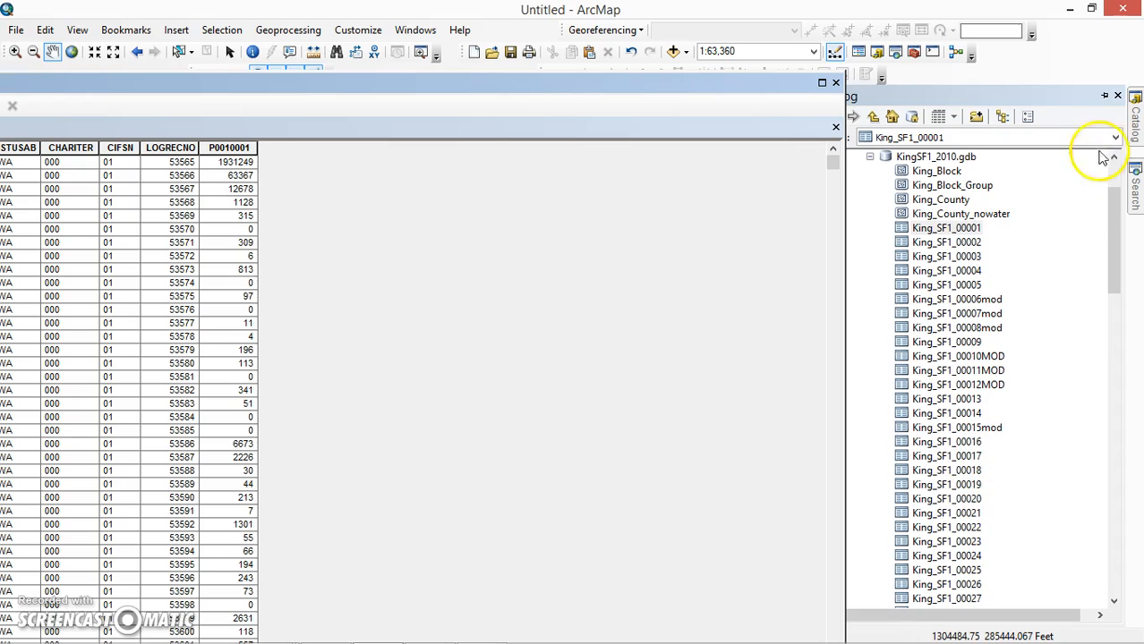
pyautogui.click(1107, 95)
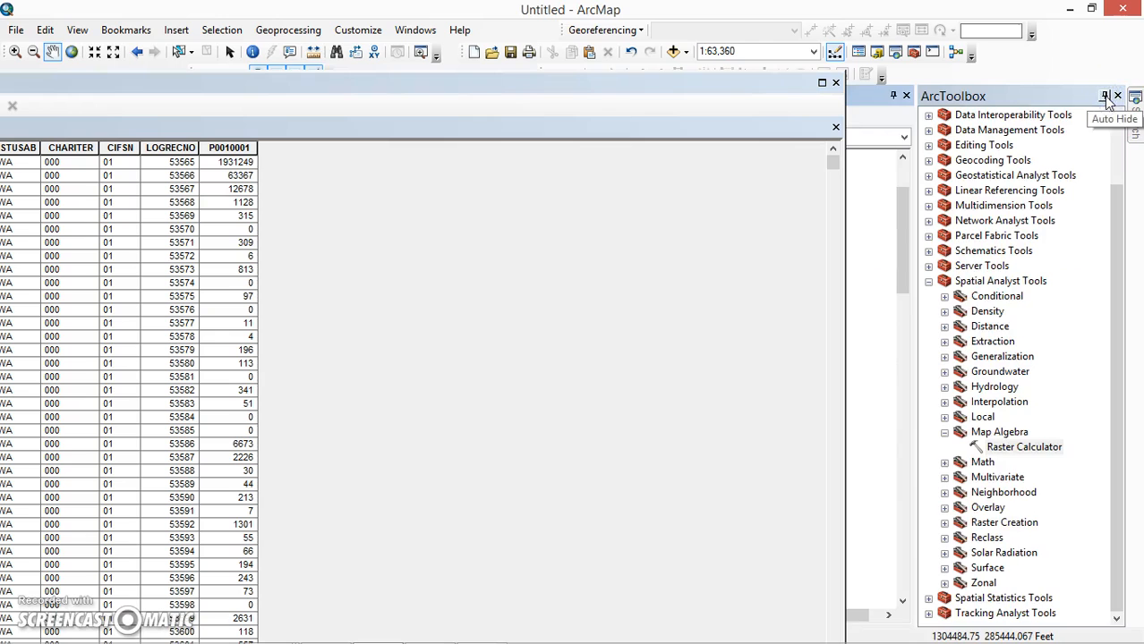
pyautogui.click(1106, 96)
pyautogui.moveTo(584, 87); pyautogui.dragTo(880, 81)
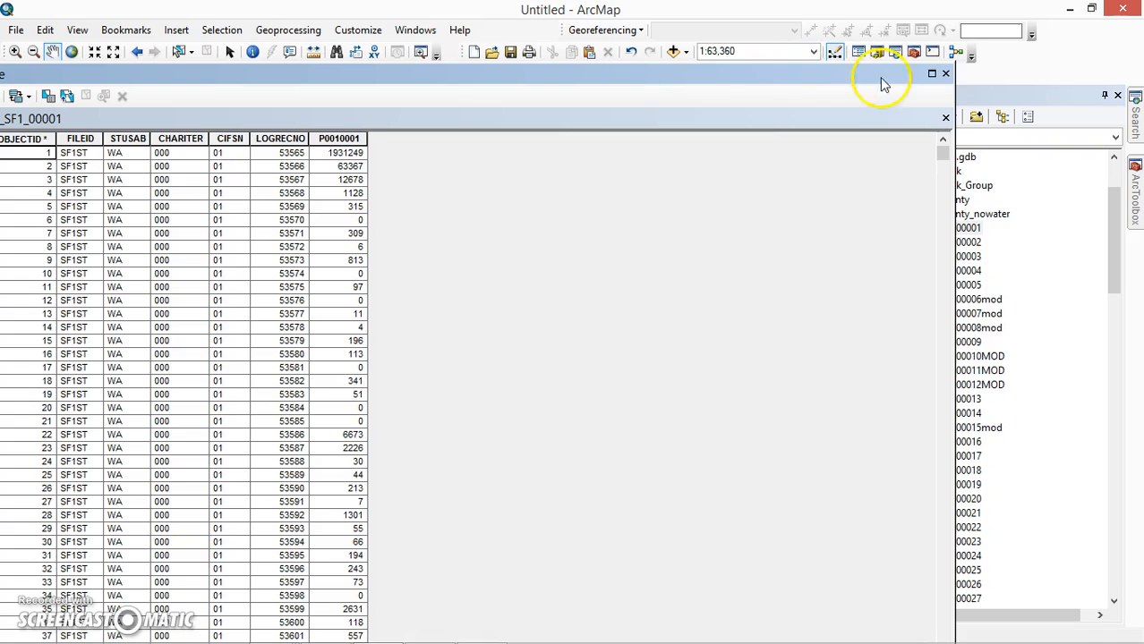
pyautogui.click(947, 75)
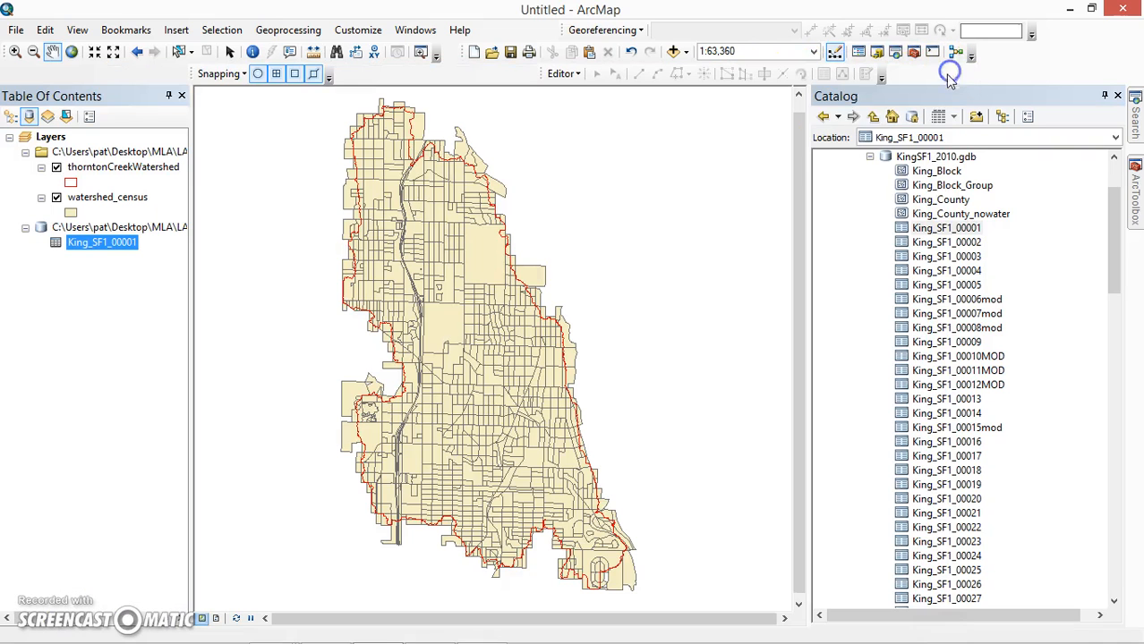
# Start a join on the watershed_census layer and set it to join attributes from a table.
pyautogui.click(83, 198)
pyautogui.click(86, 200)
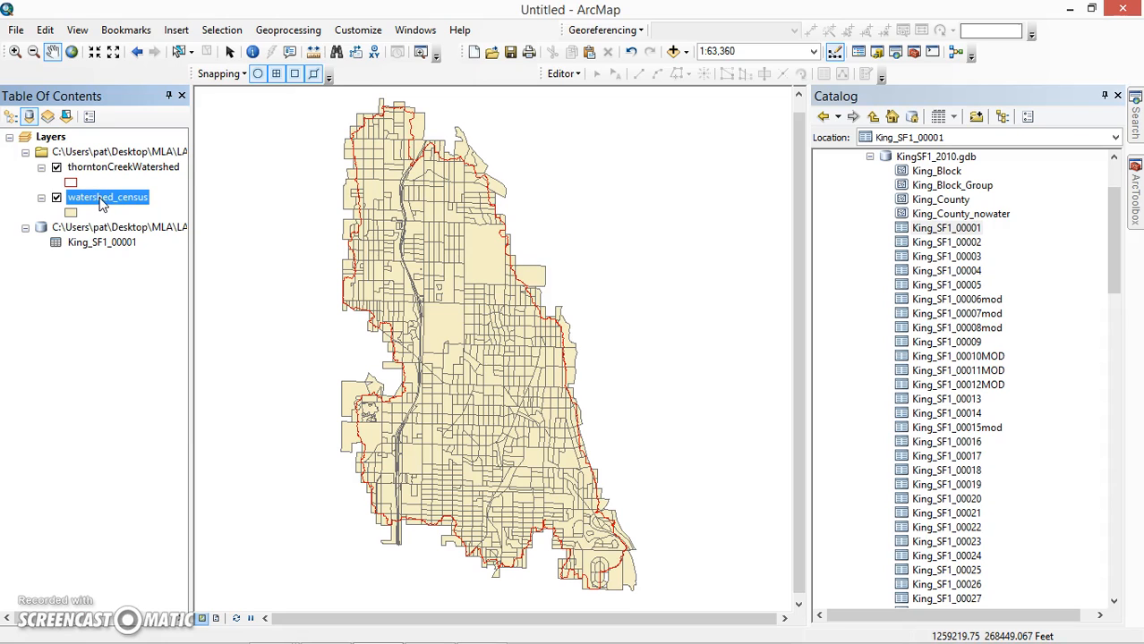
pyautogui.rightClick(99, 200)
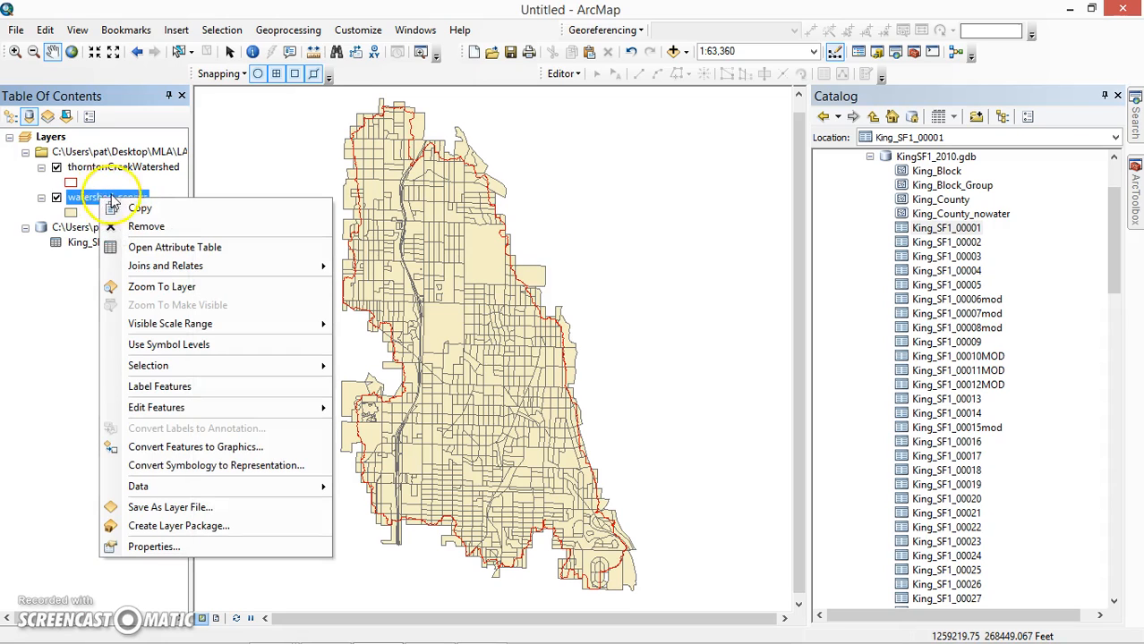
pyautogui.moveTo(186, 269)
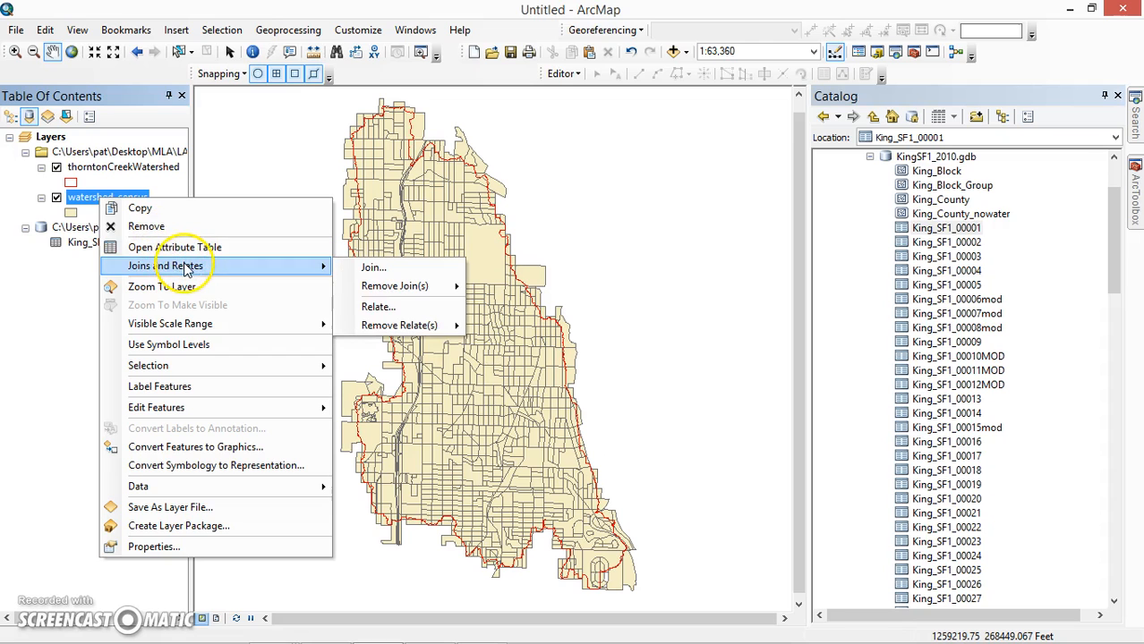
pyautogui.click(372, 267)
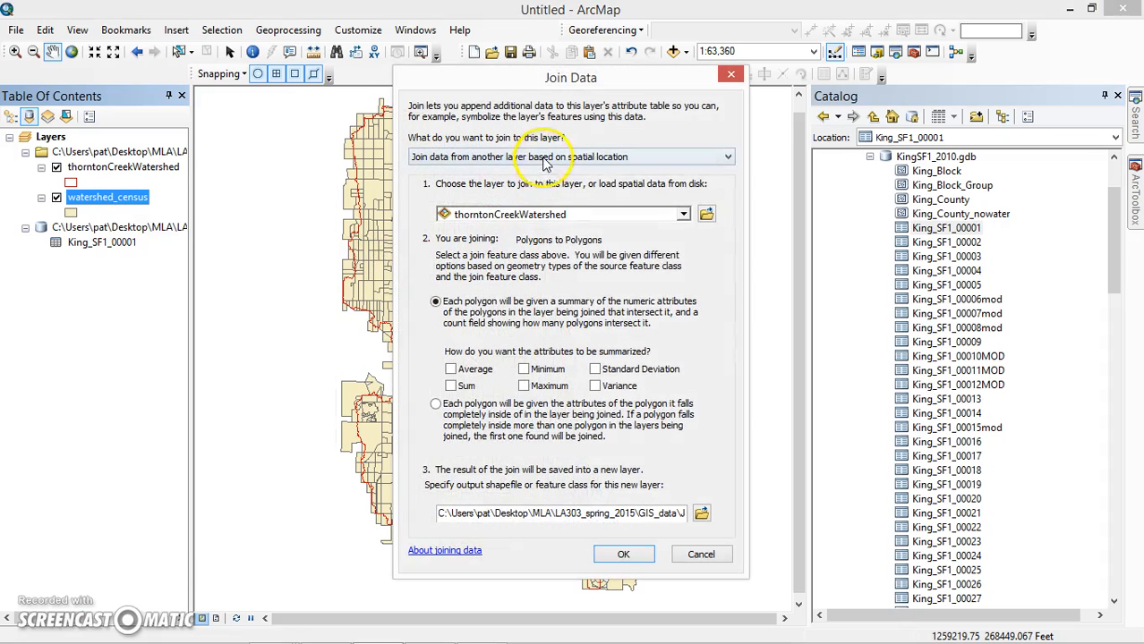
pyautogui.click(545, 159)
pyautogui.click(528, 174)
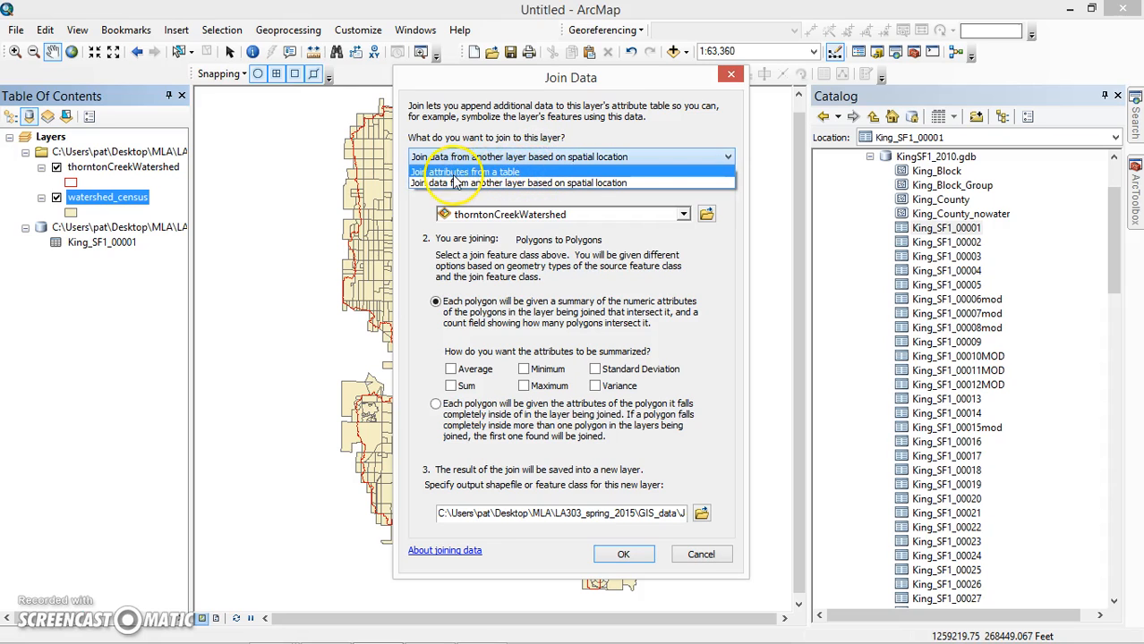
pyautogui.click(490, 174)
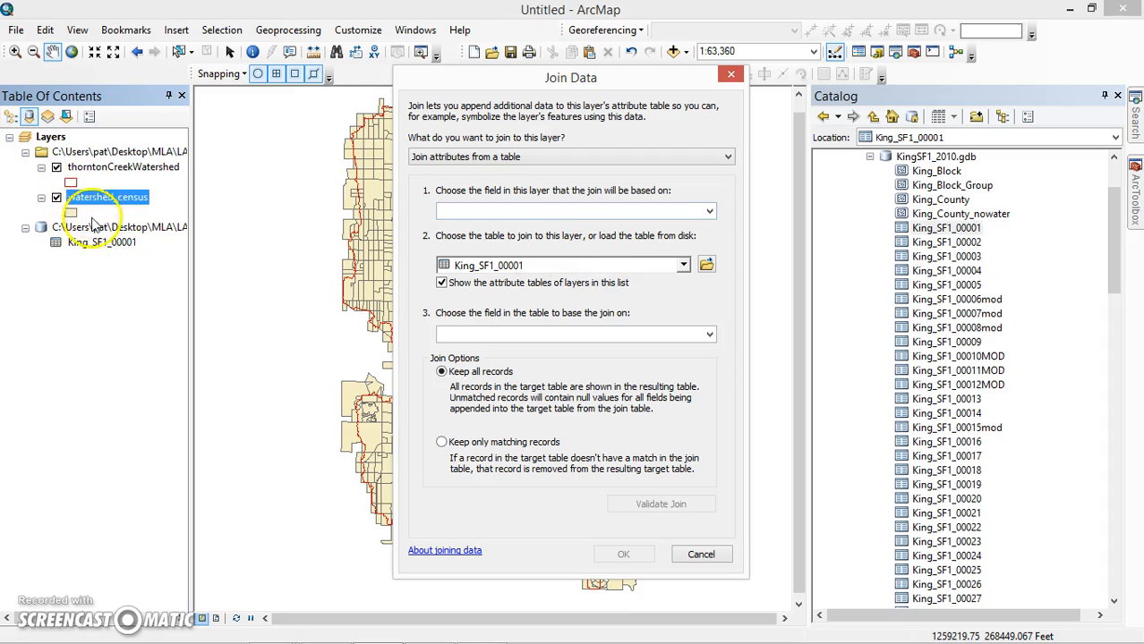
# Join the King_SF1_00001 table to watershed_census on the LOGRECNO field in both, keeping only matching records.
pyautogui.click(708, 212)
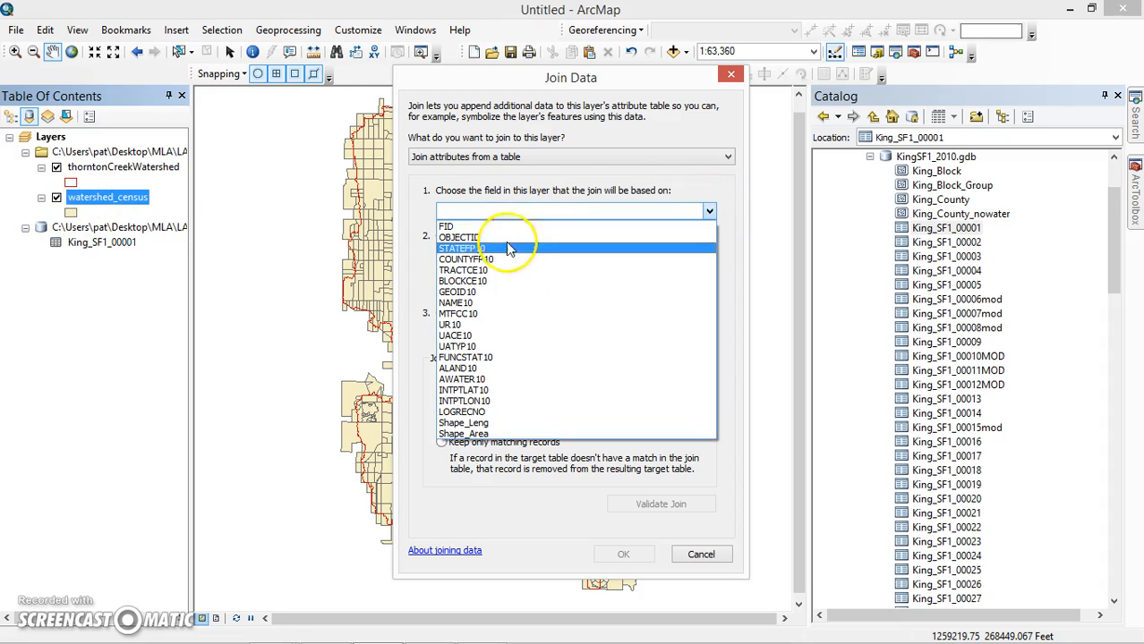
pyautogui.click(467, 414)
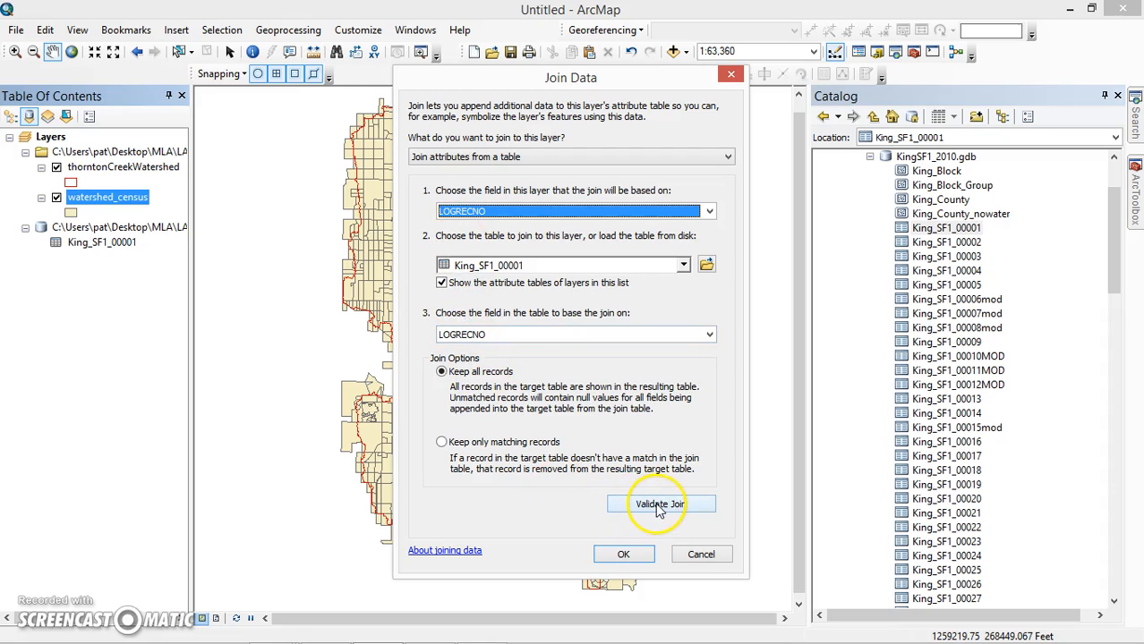
pyautogui.click(441, 443)
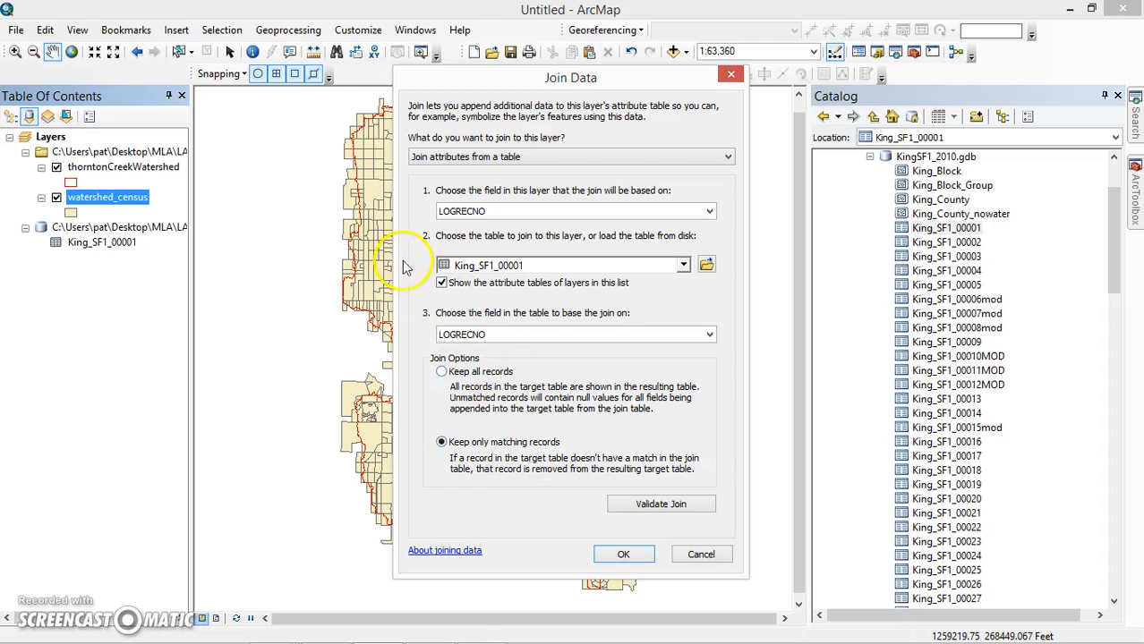
pyautogui.click(625, 555)
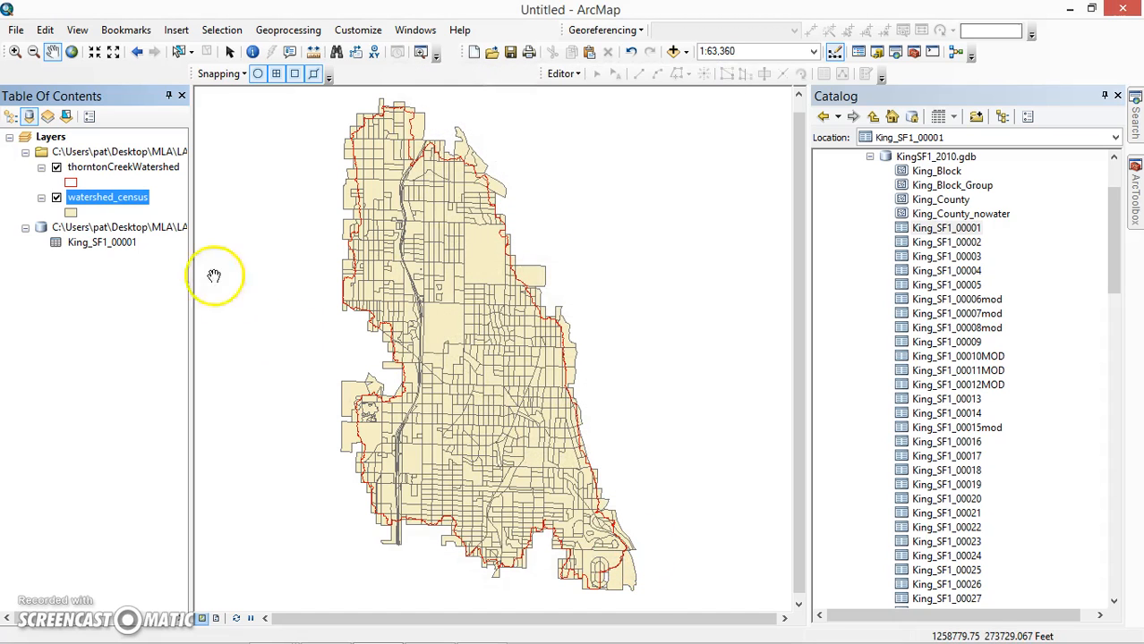
# List the contents by drawing order, examine the joined fields in the watershed_census attribute table, and close it.
pyautogui.click(9, 118)
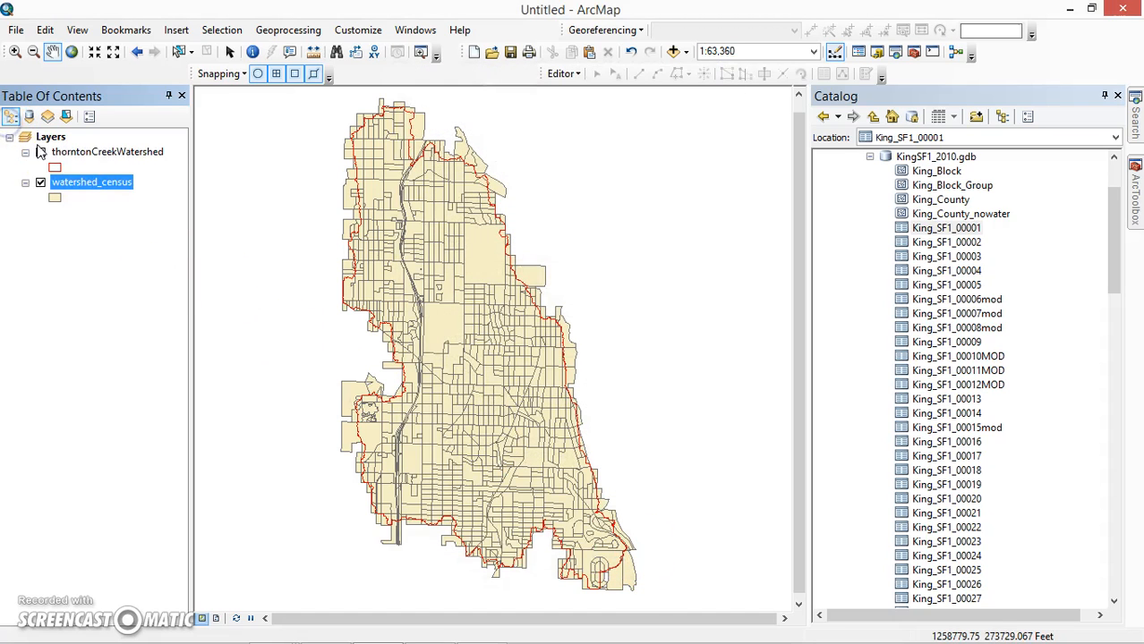
pyautogui.rightClick(78, 181)
pyautogui.click(125, 231)
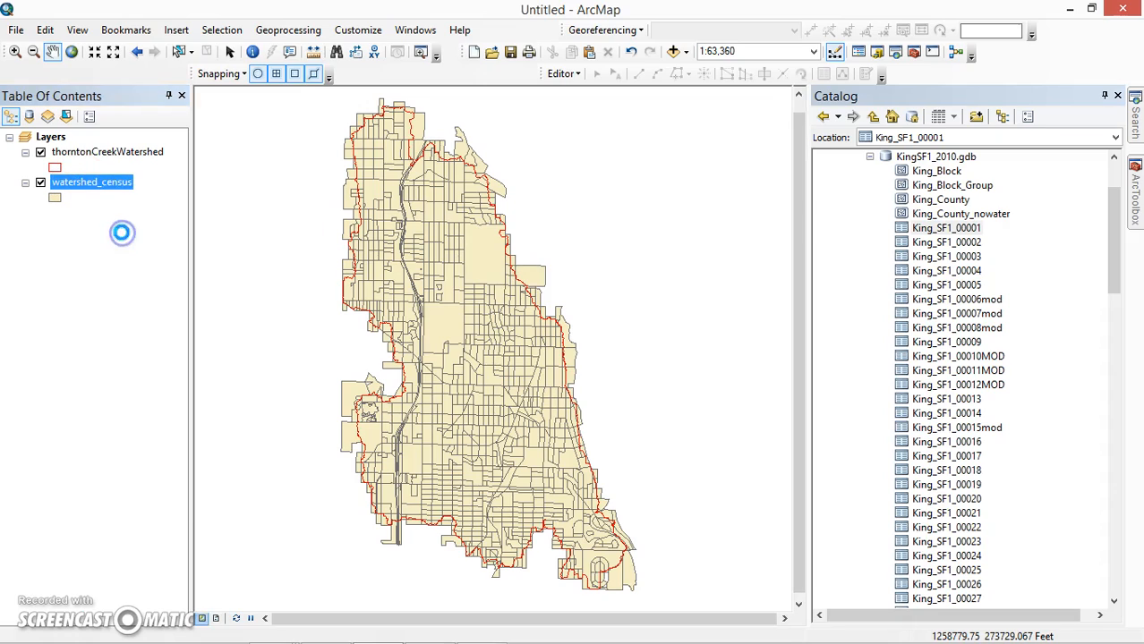
pyautogui.moveTo(349, 83); pyautogui.dragTo(477, 26)
pyautogui.moveTo(519, 605); pyautogui.dragTo(1004, 593)
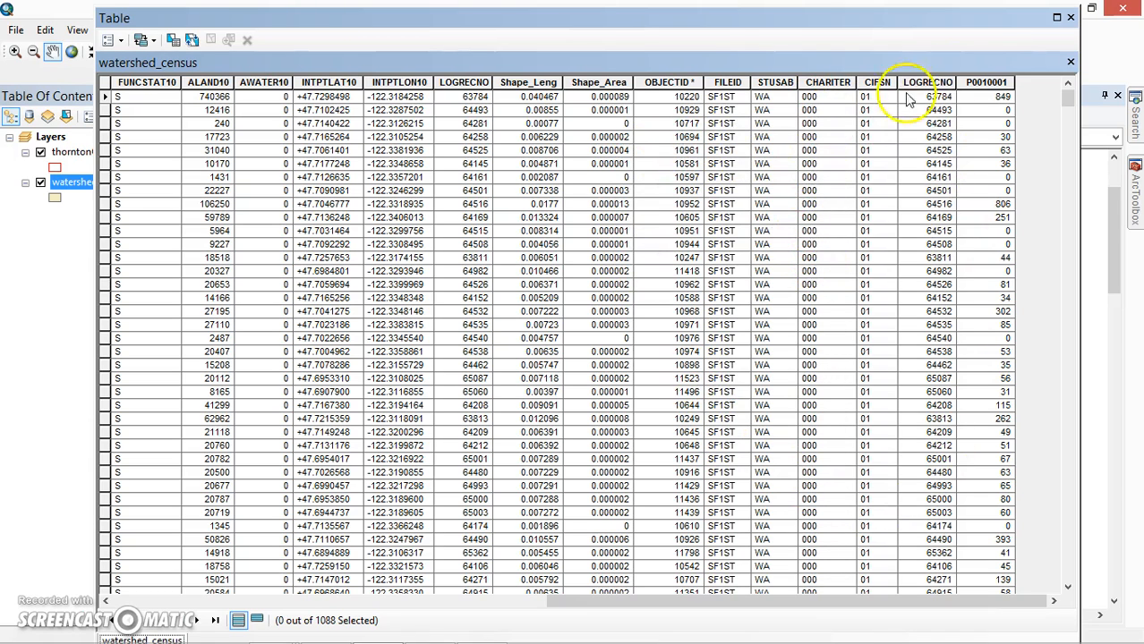
pyautogui.click(1069, 19)
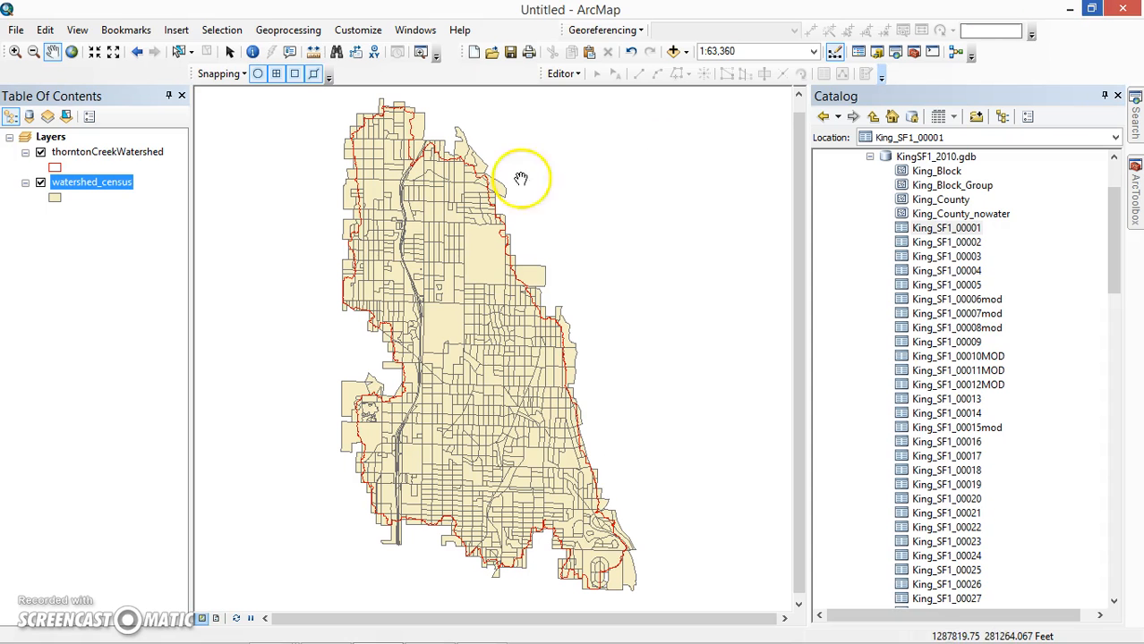
# Symbolize the watershed_census layer with graduated colors based on the P0010001 field.
pyautogui.rightClick(110, 185)
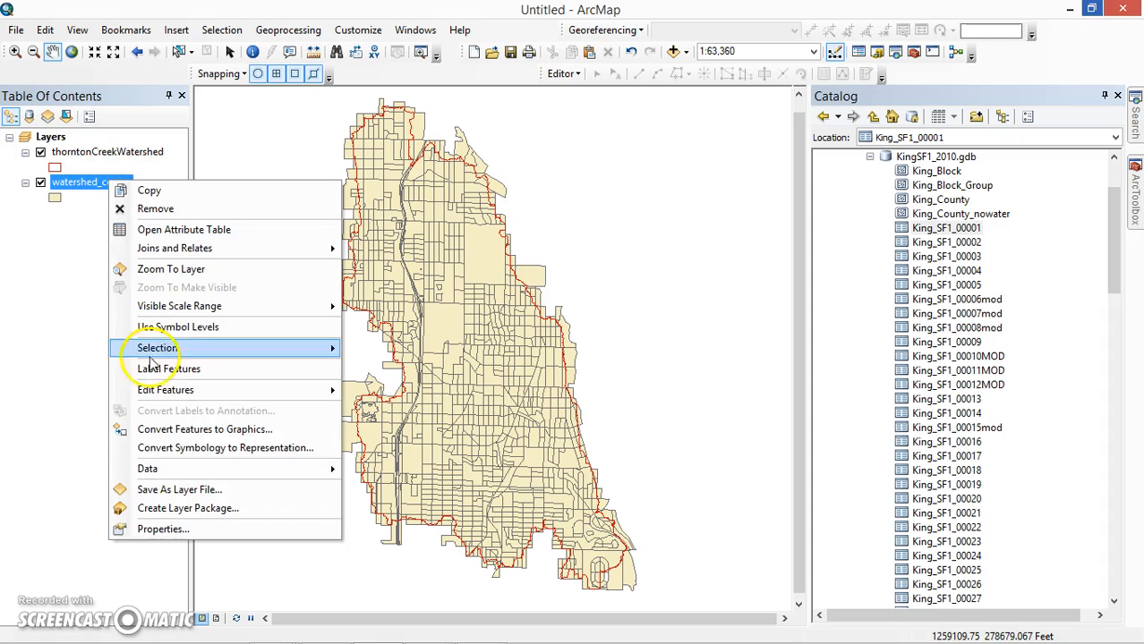
pyautogui.click(163, 529)
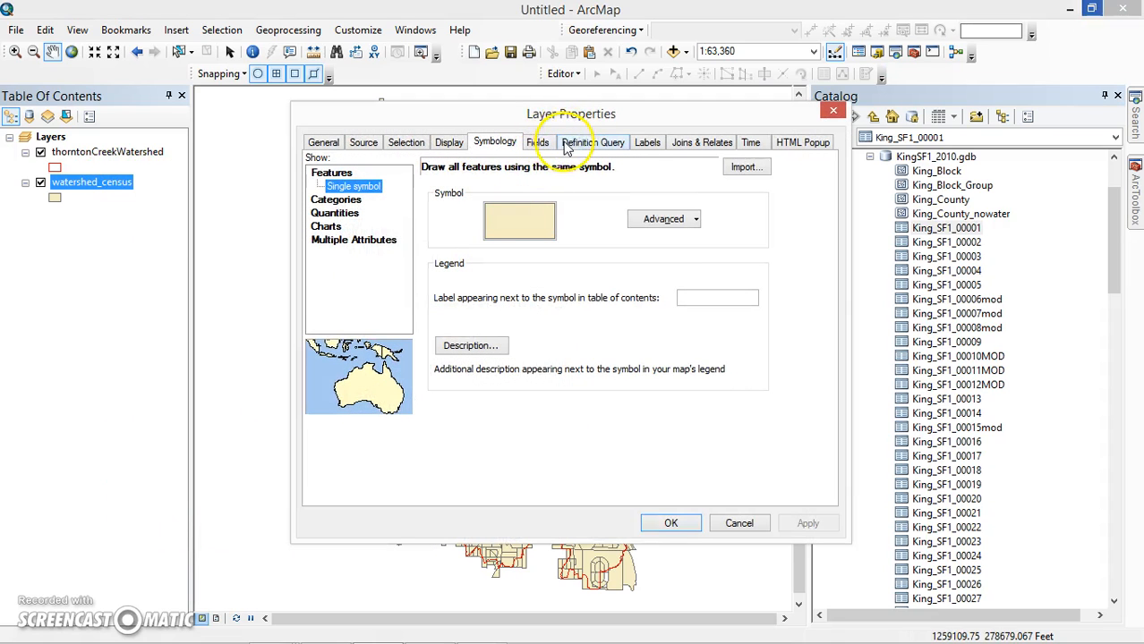
pyautogui.click(334, 215)
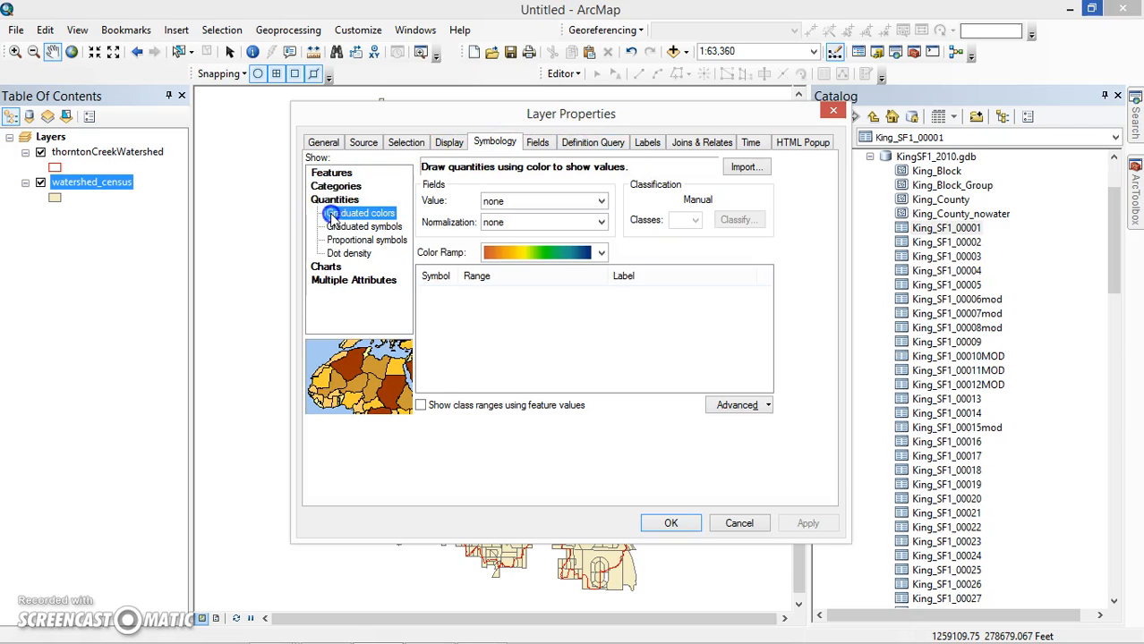
pyautogui.click(600, 200)
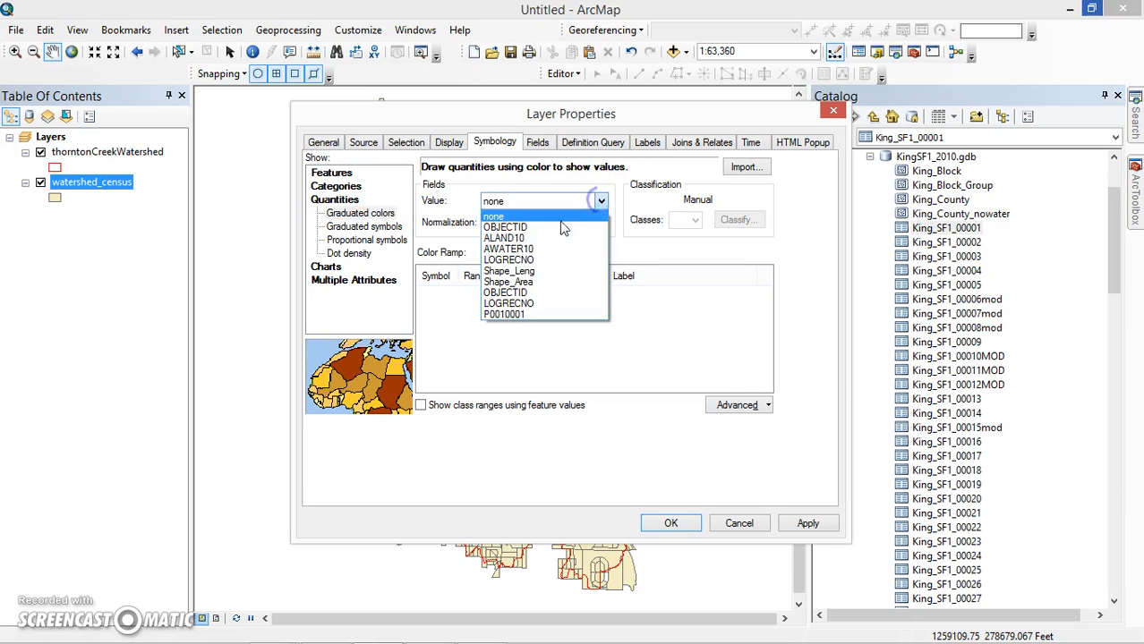
pyautogui.click(528, 314)
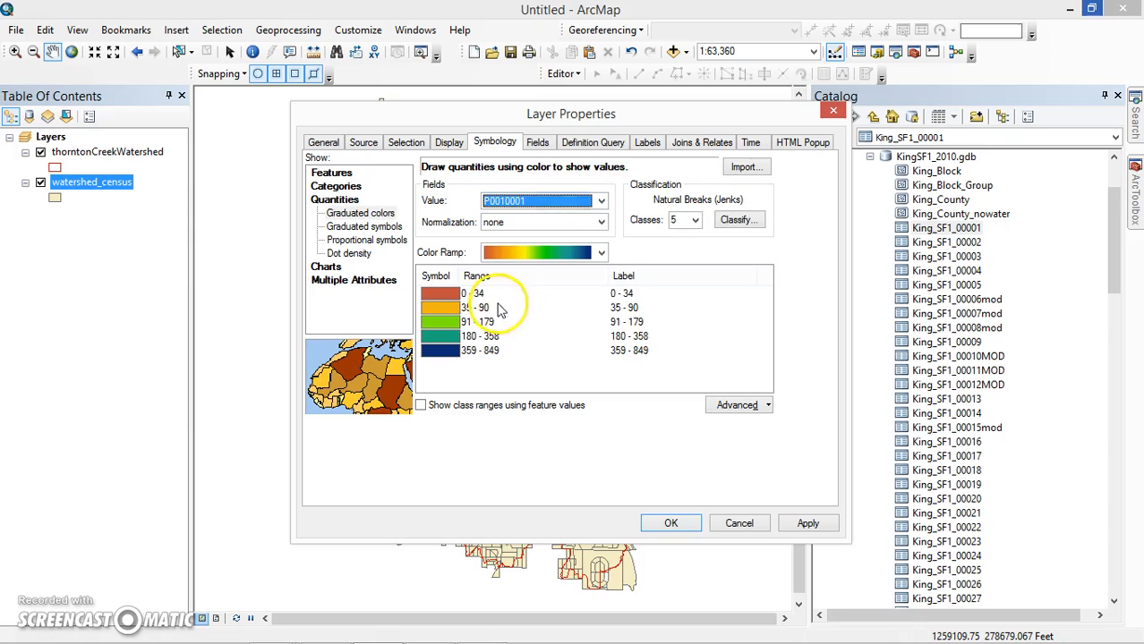
pyautogui.click(671, 524)
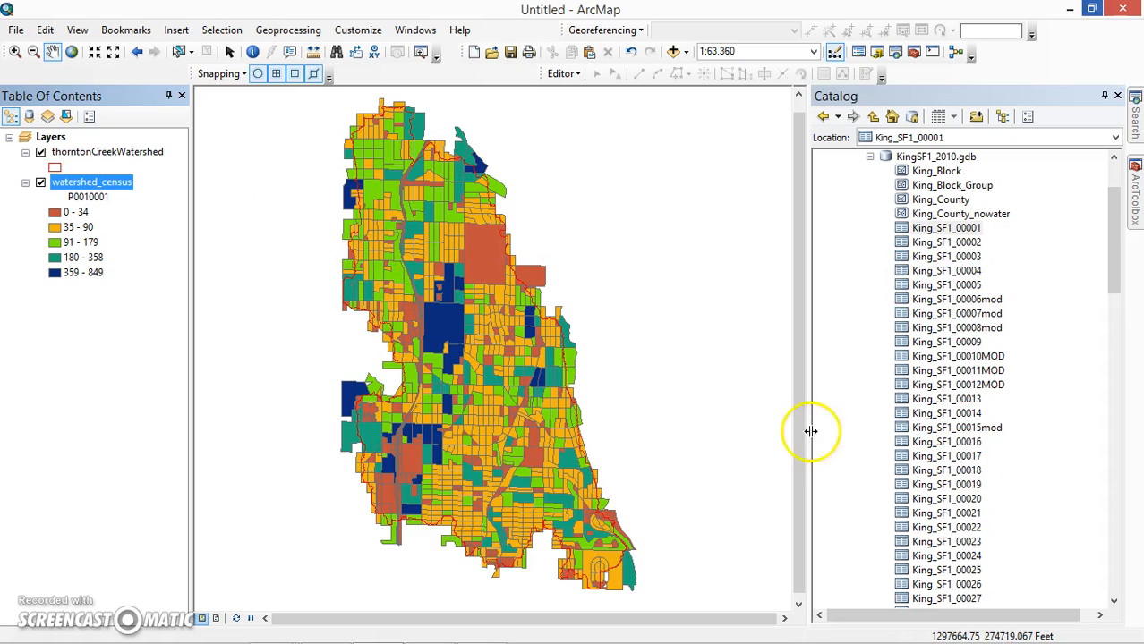
pyautogui.moveTo(655, 417); pyautogui.dragTo(654, 417)
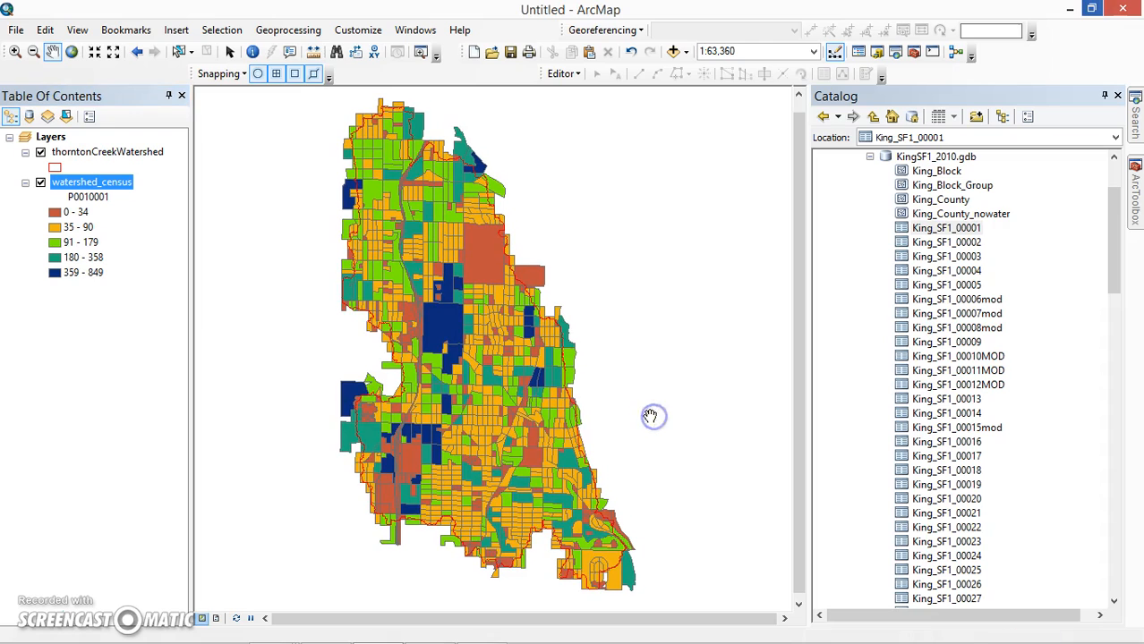